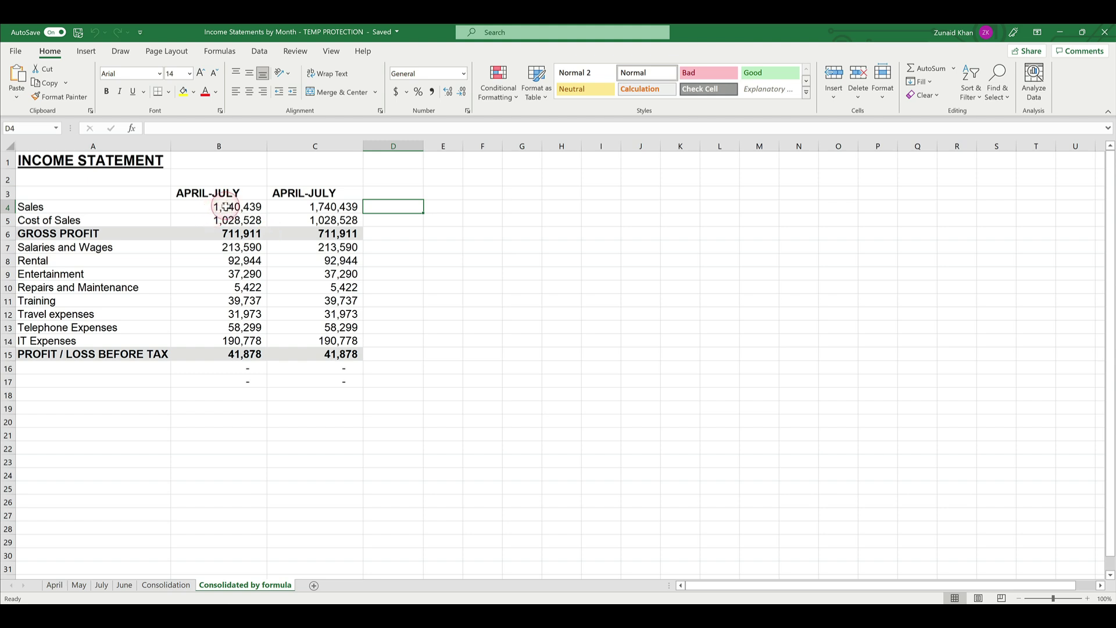
- Examine the consolidated Sales formulas in B4 and C4
{"action": "left_click", "coordinate": [228, 209]}
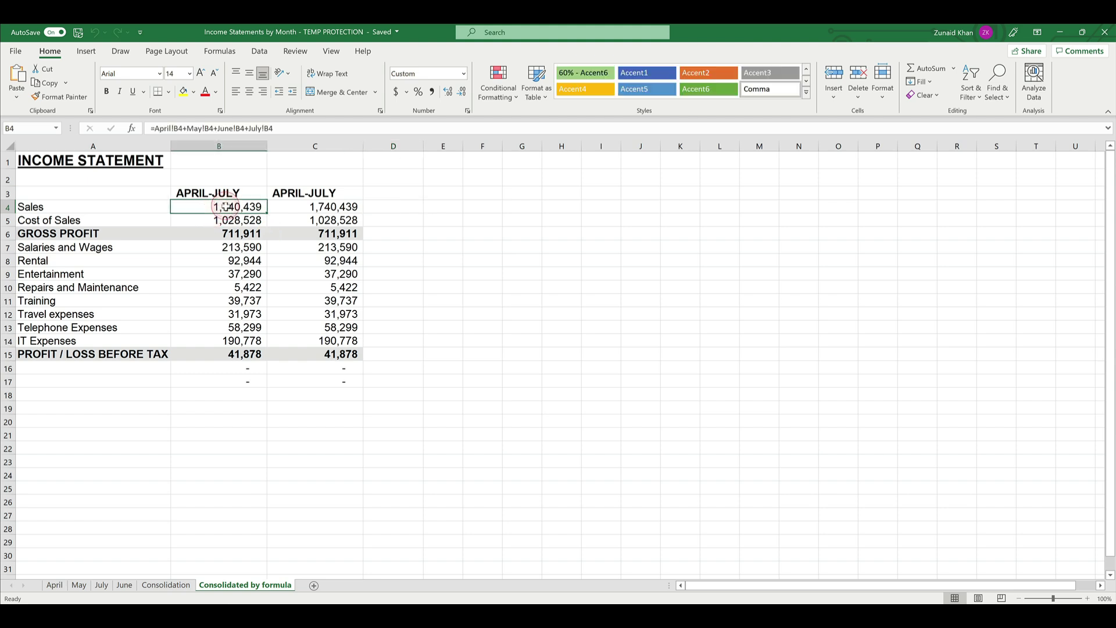
{"action": "left_click", "coordinate": [400, 194]}
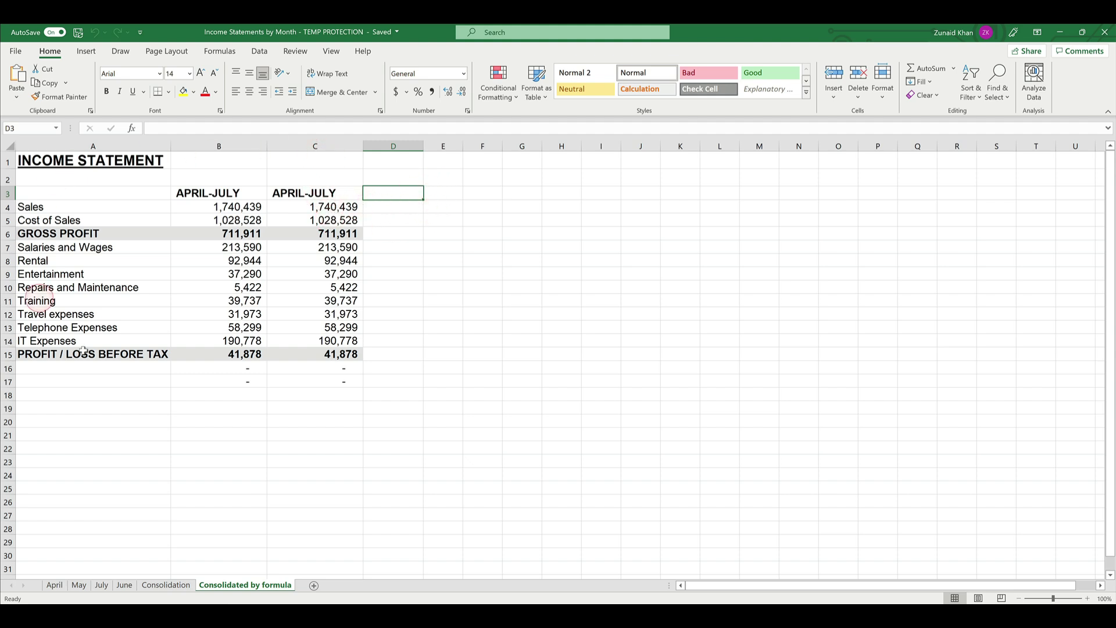
{"action": "left_click", "coordinate": [224, 206]}
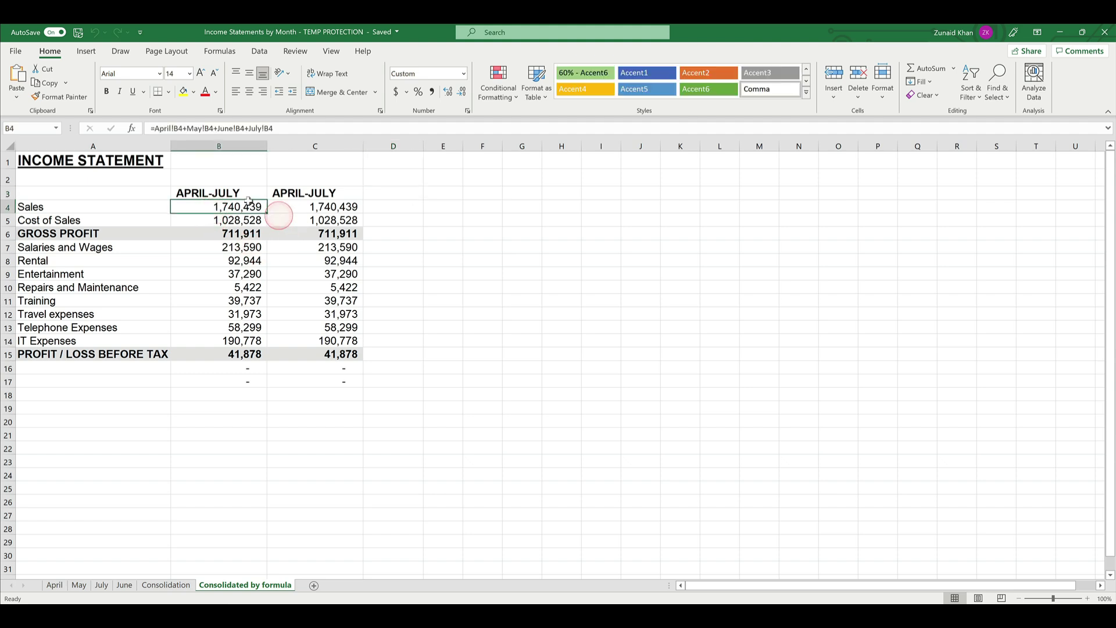
{"action": "left_click", "coordinate": [314, 206]}
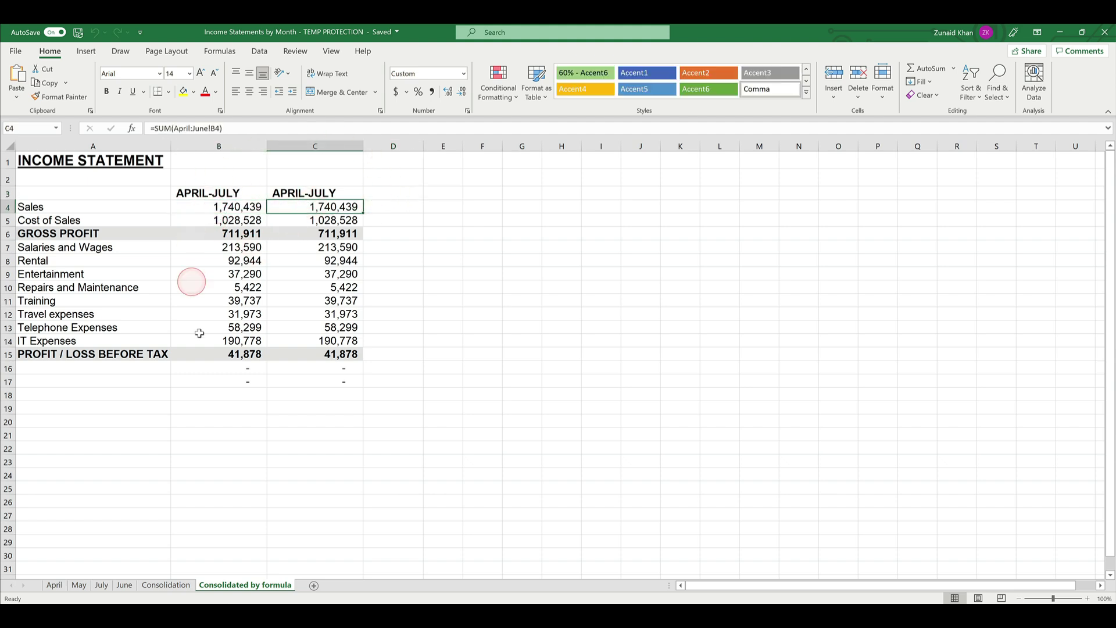
{"action": "left_click", "coordinate": [390, 194]}
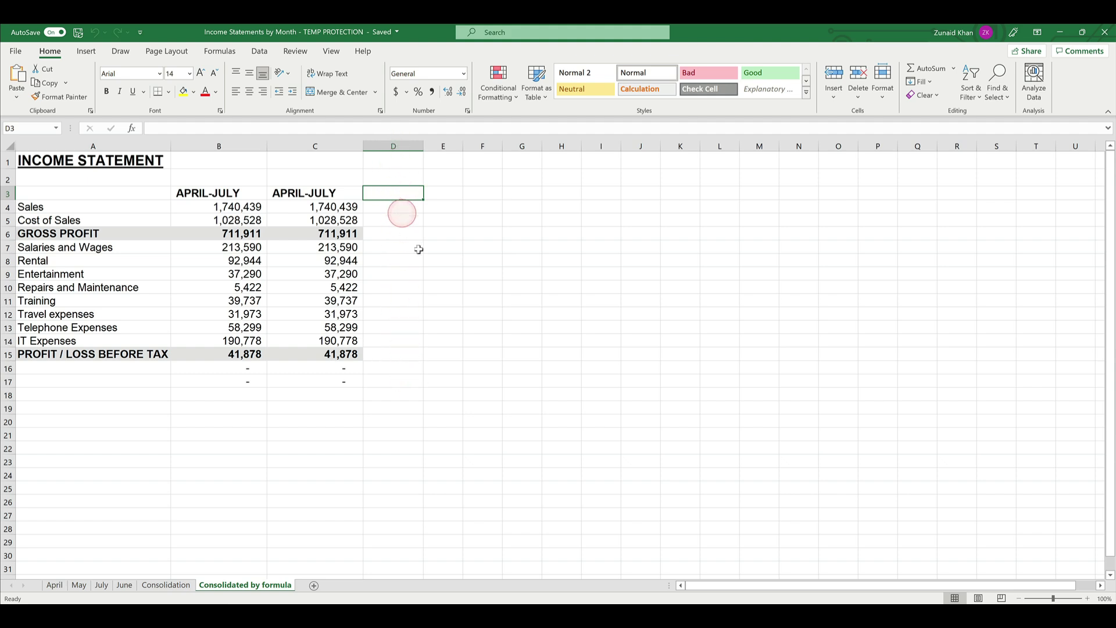
{"action": "left_click", "coordinate": [447, 204]}
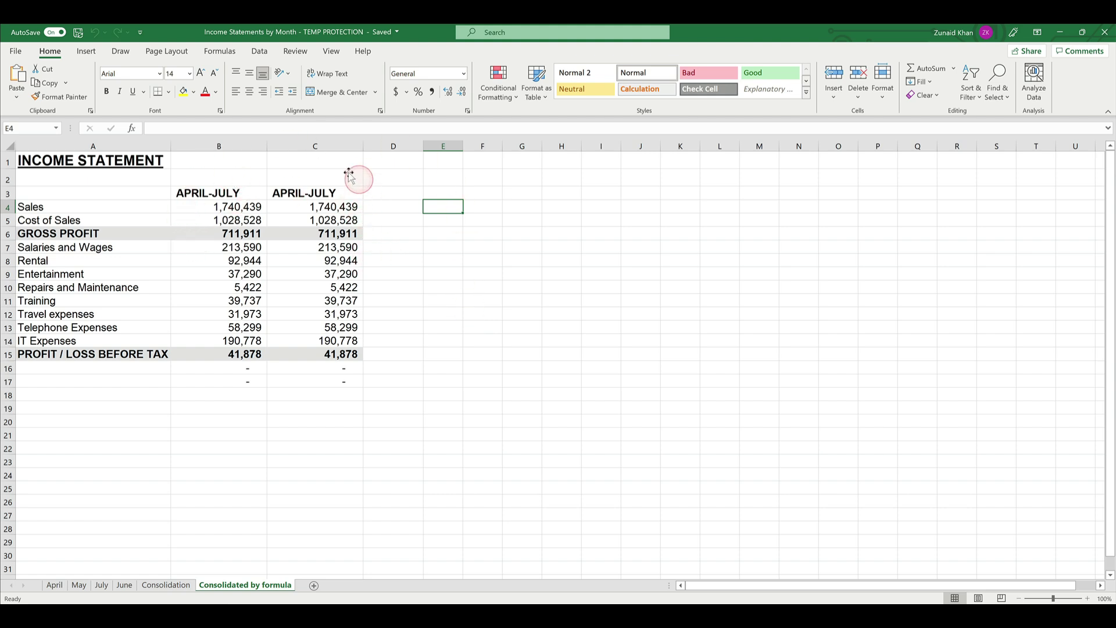
- Protect the sheet with a password, allowing users to select locked and unlocked cells, and re-enter the password
{"action": "left_click", "coordinate": [377, 194]}
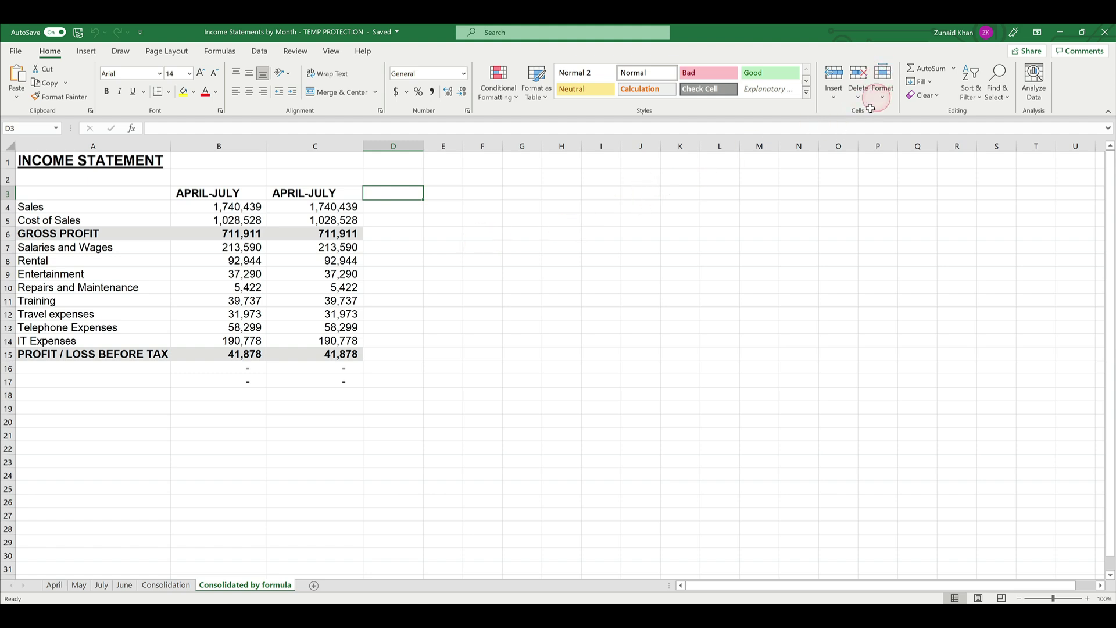
{"action": "left_click", "coordinate": [883, 87]}
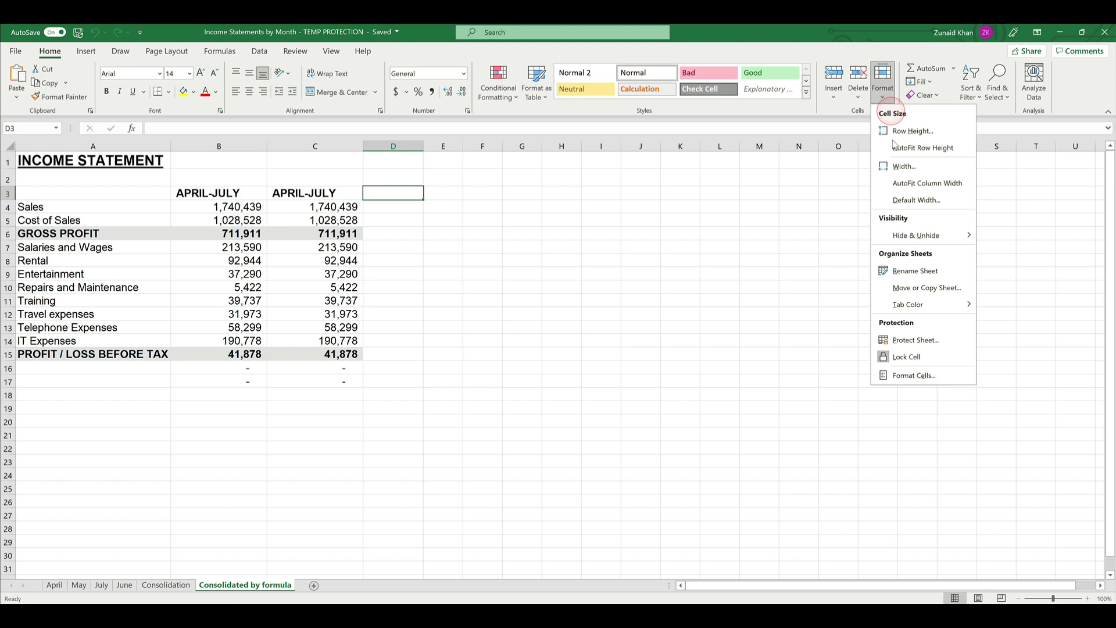
{"action": "left_click", "coordinate": [907, 339]}
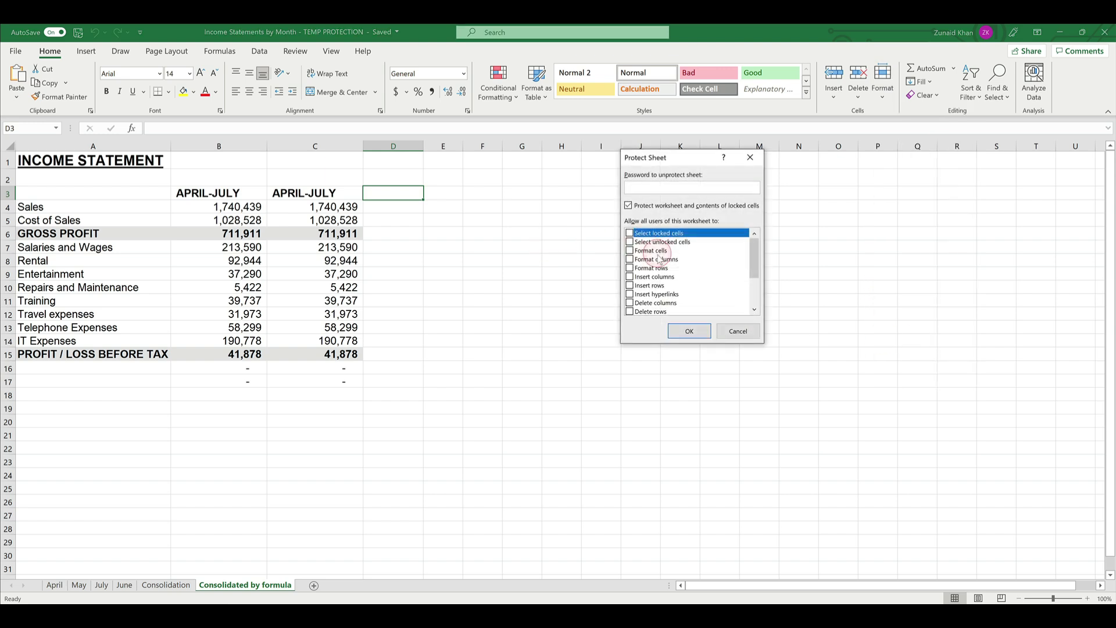
{"action": "left_click", "coordinate": [630, 242]}
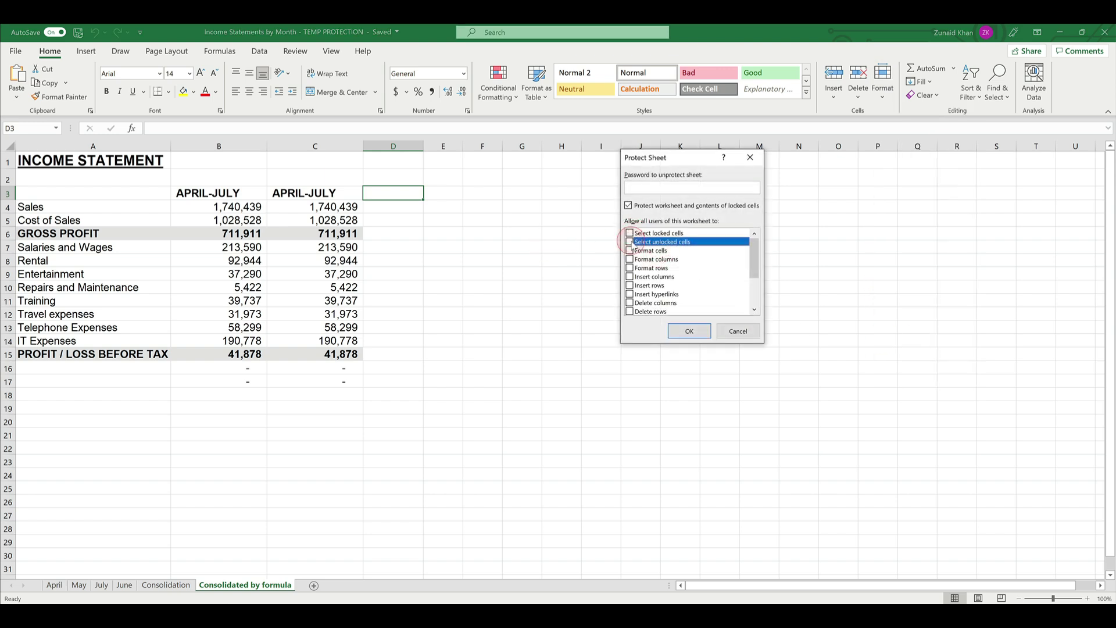
{"action": "left_click", "coordinate": [660, 233]}
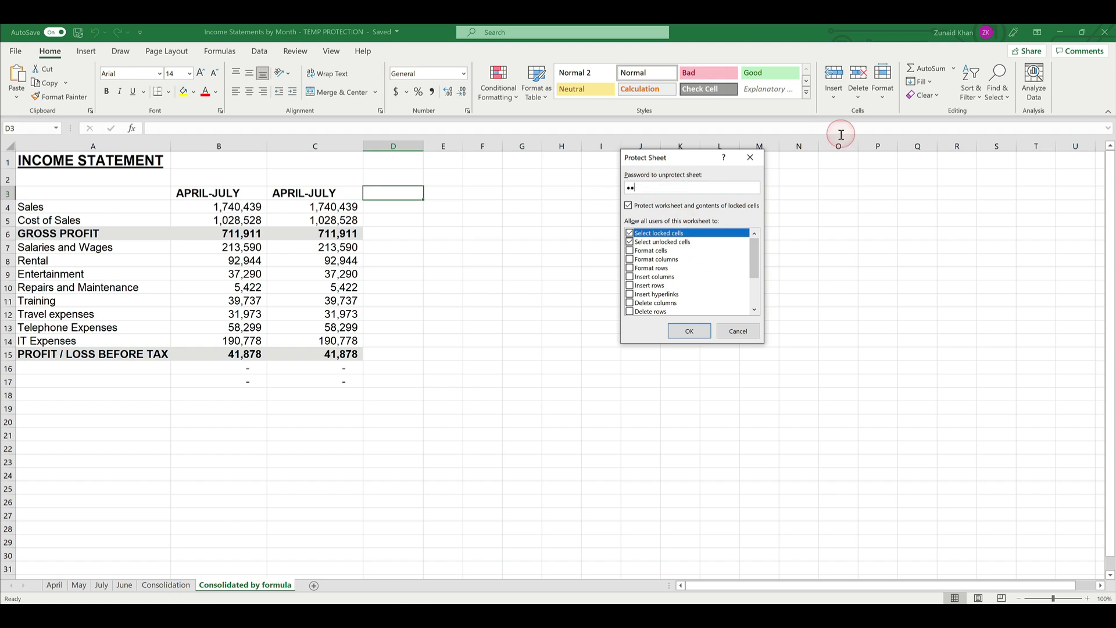
{"action": "key", "text": "Return"}
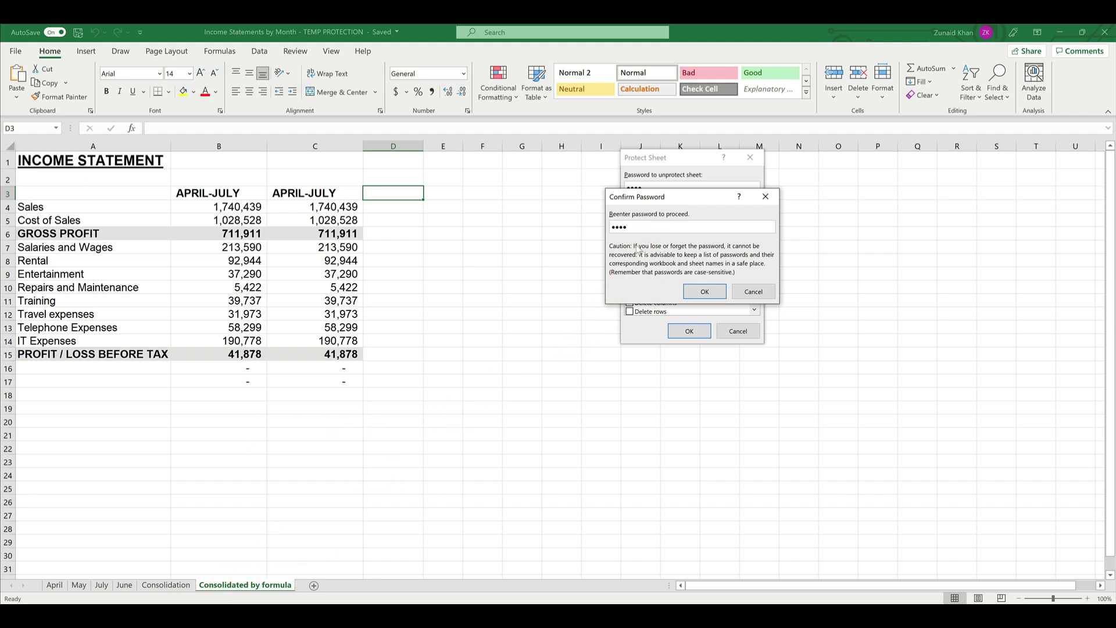
{"action": "key", "text": "Return"}
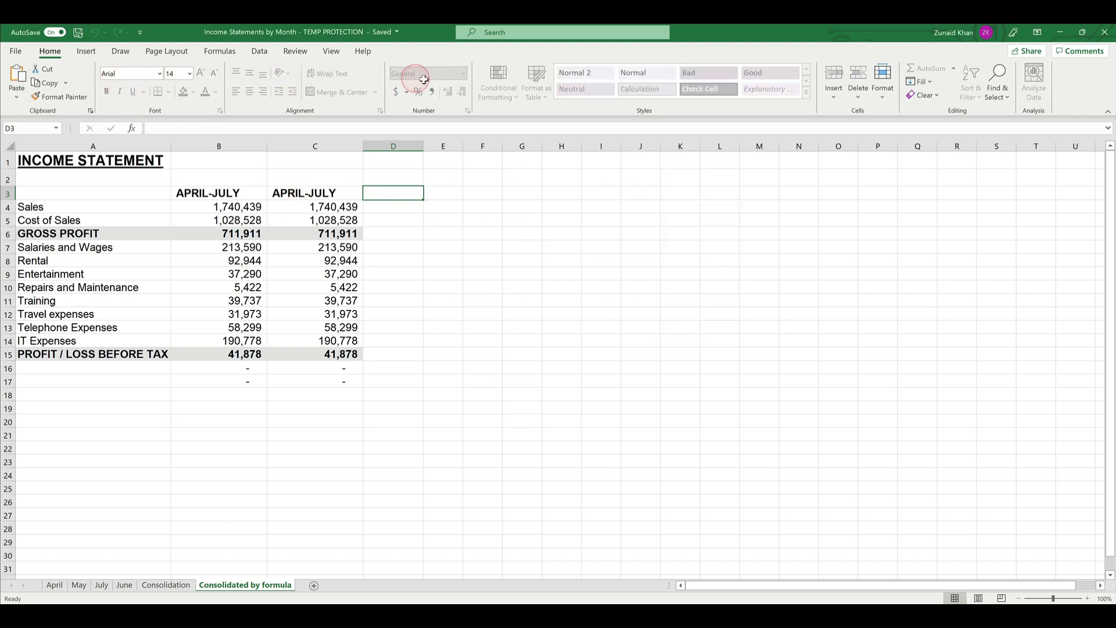
- Check cell selection on the protected sheet by selecting several figures and blank cells, including the Entertainment total in C9
{"action": "left_click", "coordinate": [314, 183]}
{"action": "left_click", "coordinate": [431, 180]}
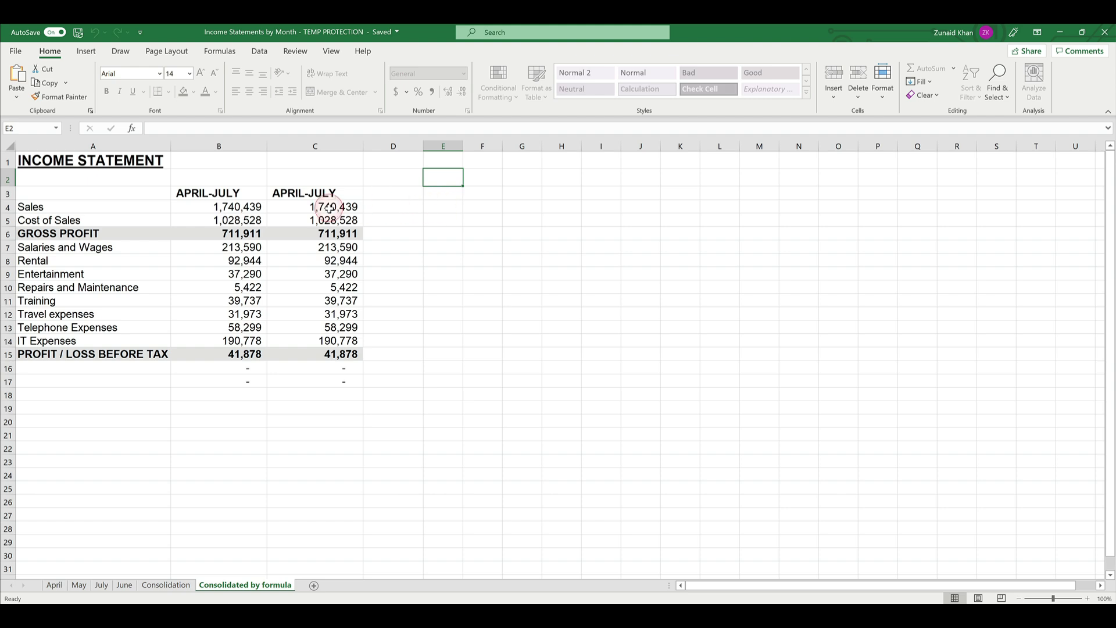
{"action": "left_click", "coordinate": [269, 235]}
{"action": "left_click", "coordinate": [491, 232]}
{"action": "left_click", "coordinate": [295, 275]}
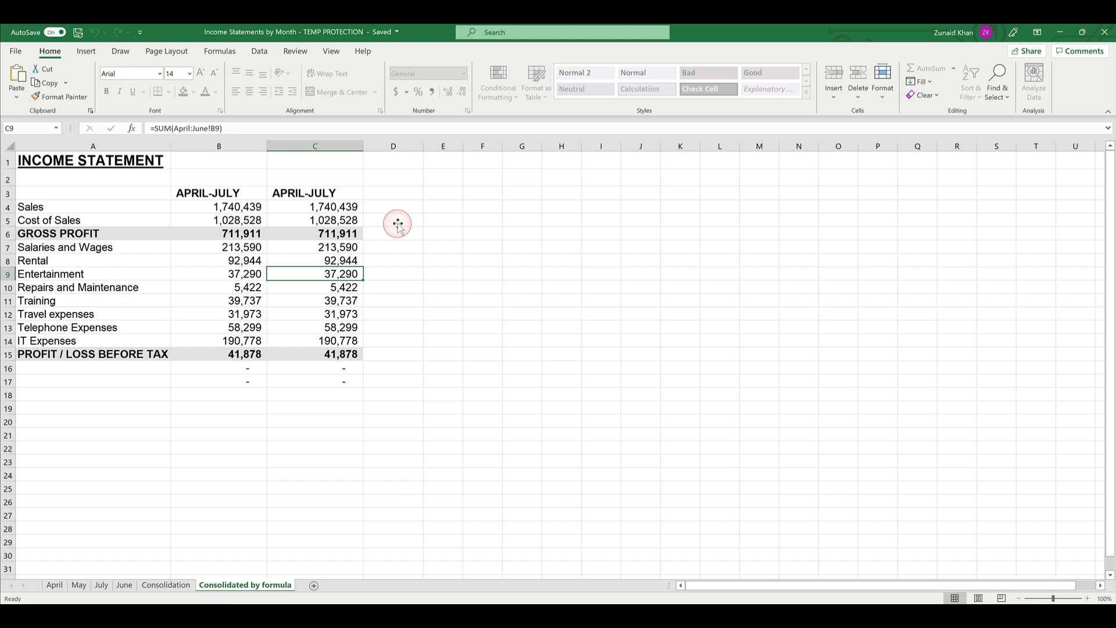
- Try to edit blank cell D5 on the protected sheet and dismiss the warning
{"action": "left_click", "coordinate": [398, 221]}
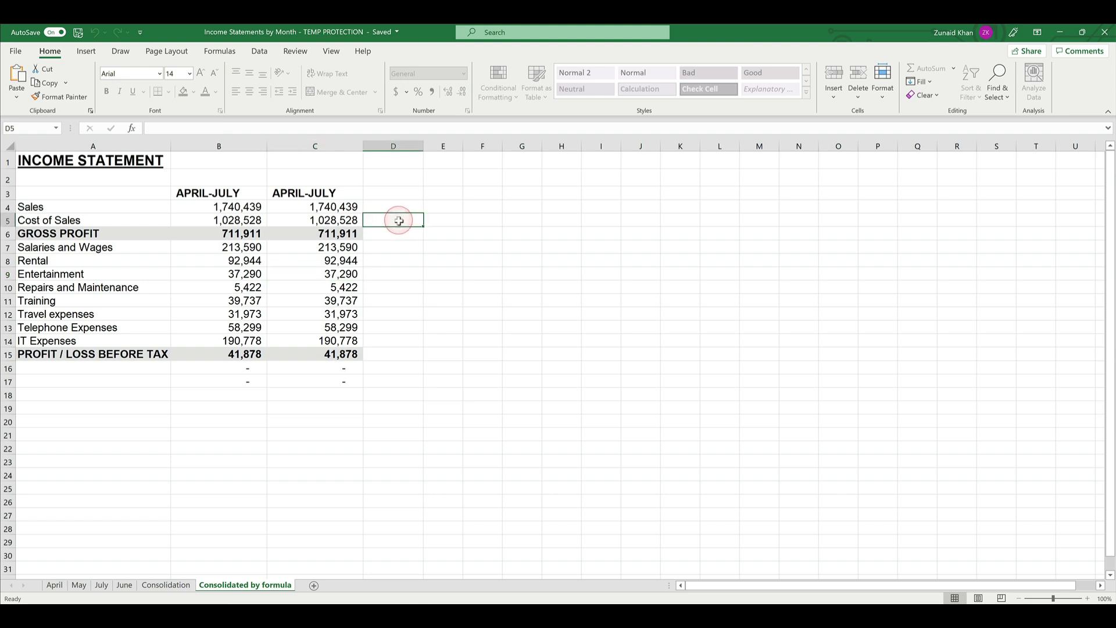
{"action": "double_click", "coordinate": [399, 221]}
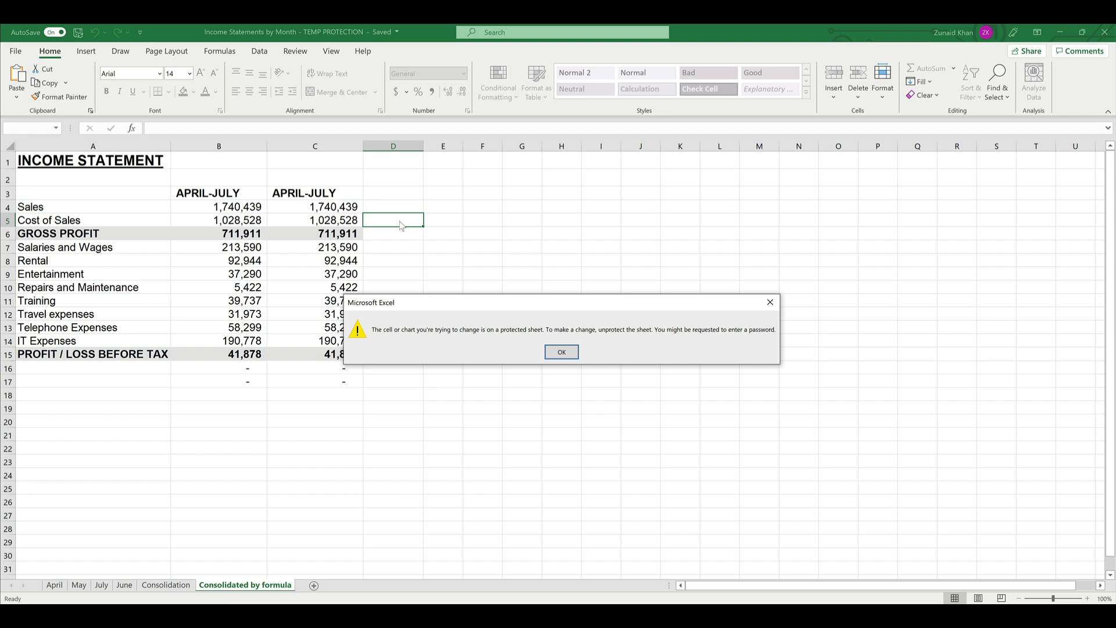
{"action": "left_click", "coordinate": [418, 247]}
{"action": "left_click", "coordinate": [384, 342]}
{"action": "left_click", "coordinate": [429, 330]}
{"action": "left_click", "coordinate": [562, 352]}
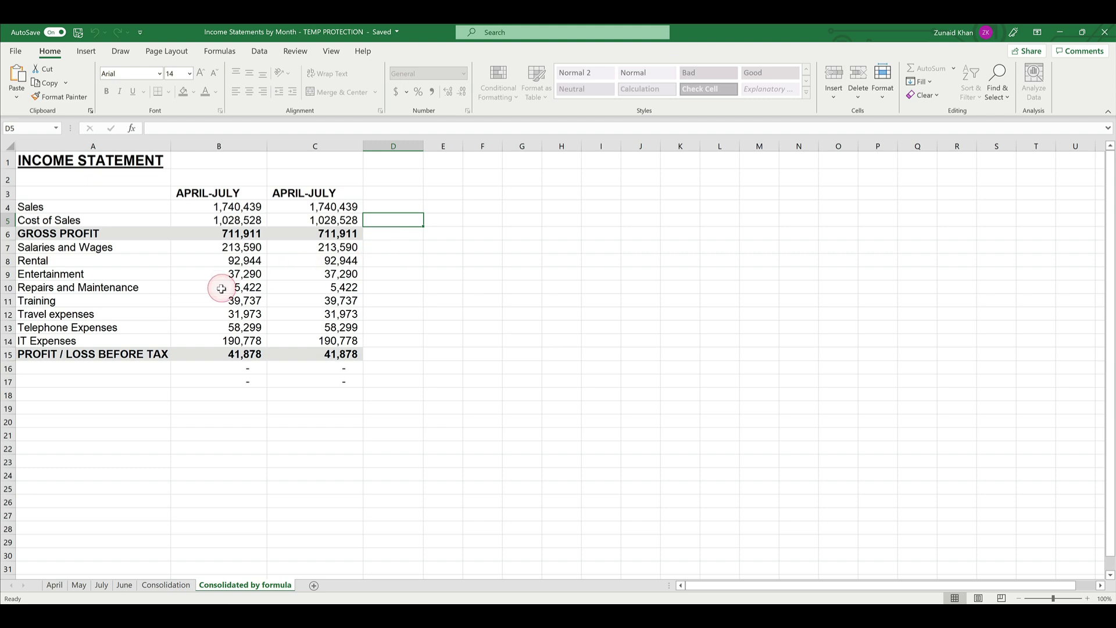
- Try to delete the Gross Profit formula in C6 on the protected sheet and dismiss the warning
{"action": "left_click", "coordinate": [228, 253]}
{"action": "left_click", "coordinate": [216, 326]}
{"action": "left_click", "coordinate": [530, 303]}
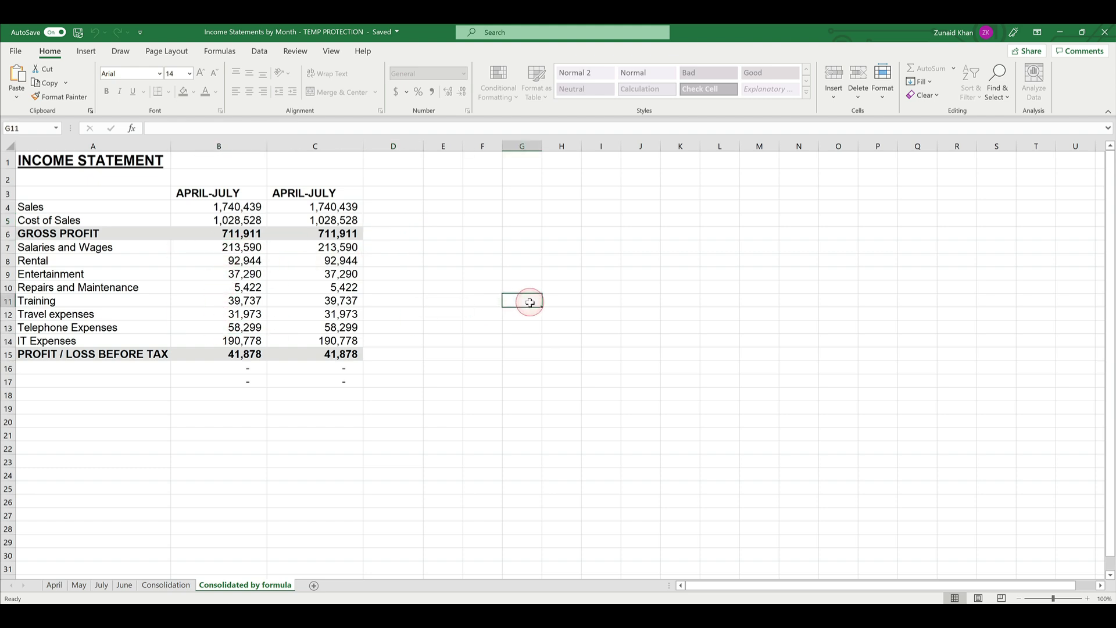
{"action": "left_click", "coordinate": [329, 234]}
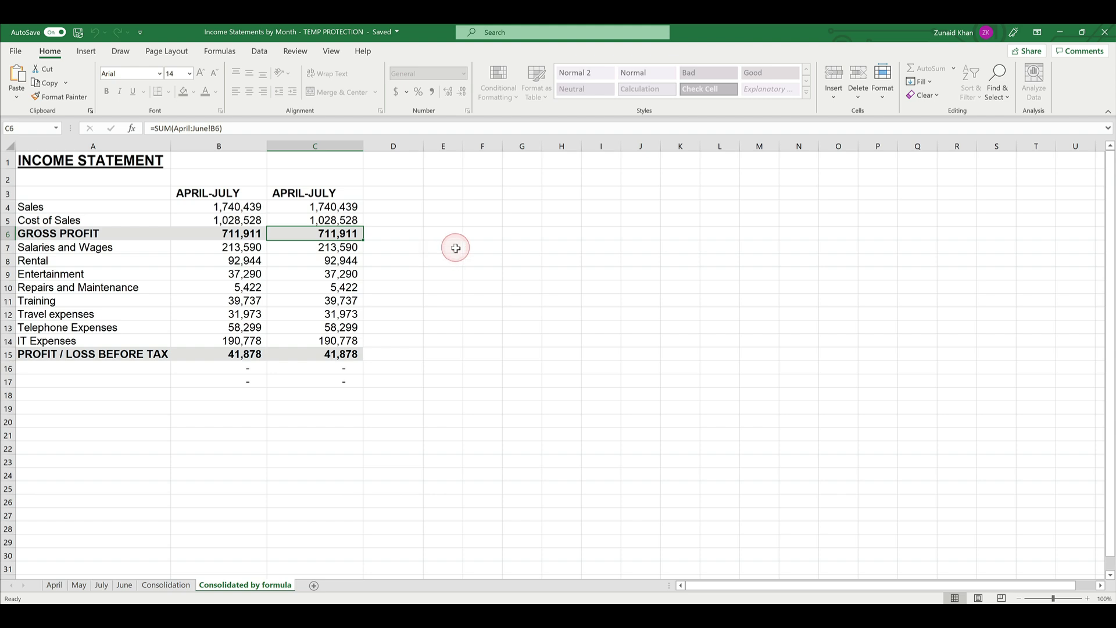
{"action": "key", "text": "Delete"}
{"action": "key", "text": "Return"}
{"action": "left_click", "coordinate": [221, 129]}
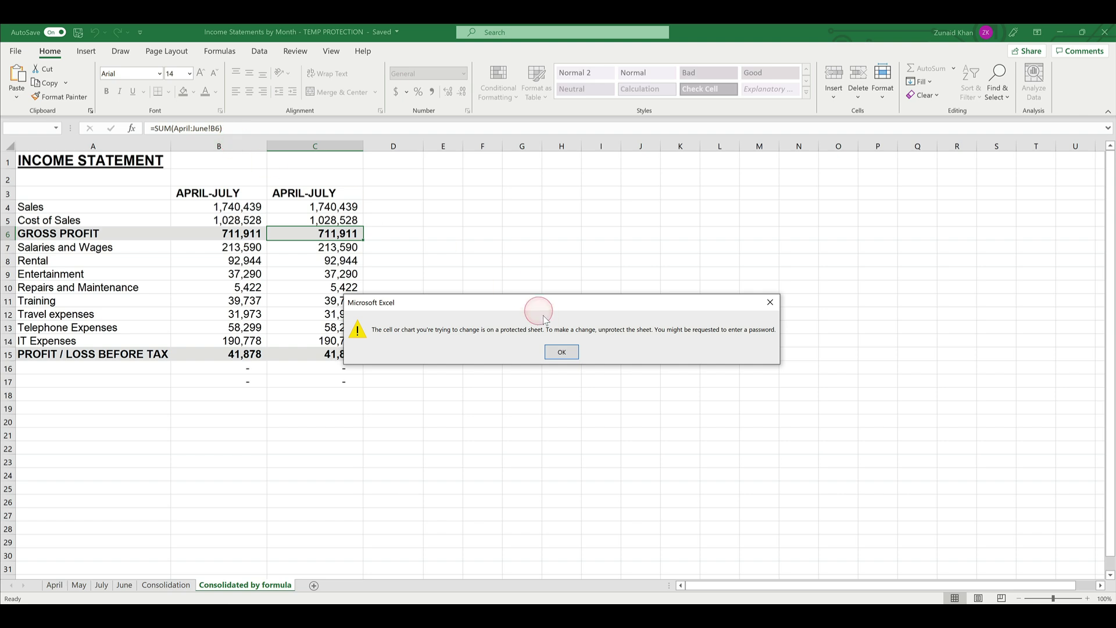
{"action": "left_click", "coordinate": [561, 352]}
- Unprotect the Consolidated by formula sheet by entering its protection password
{"action": "left_click", "coordinate": [399, 195]}
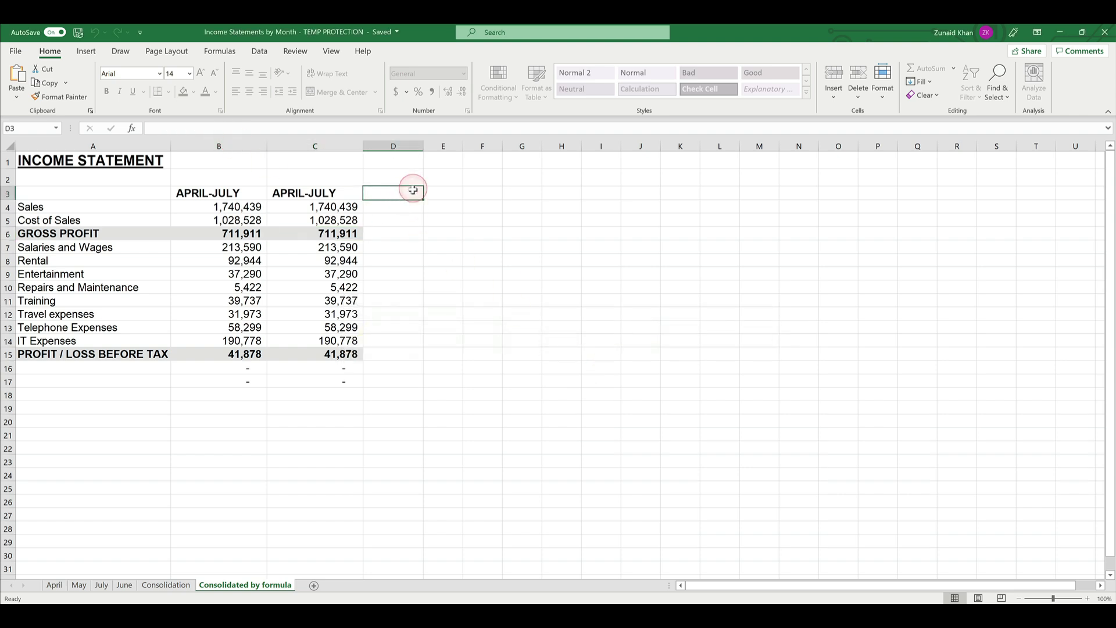
{"action": "left_click", "coordinate": [414, 248]}
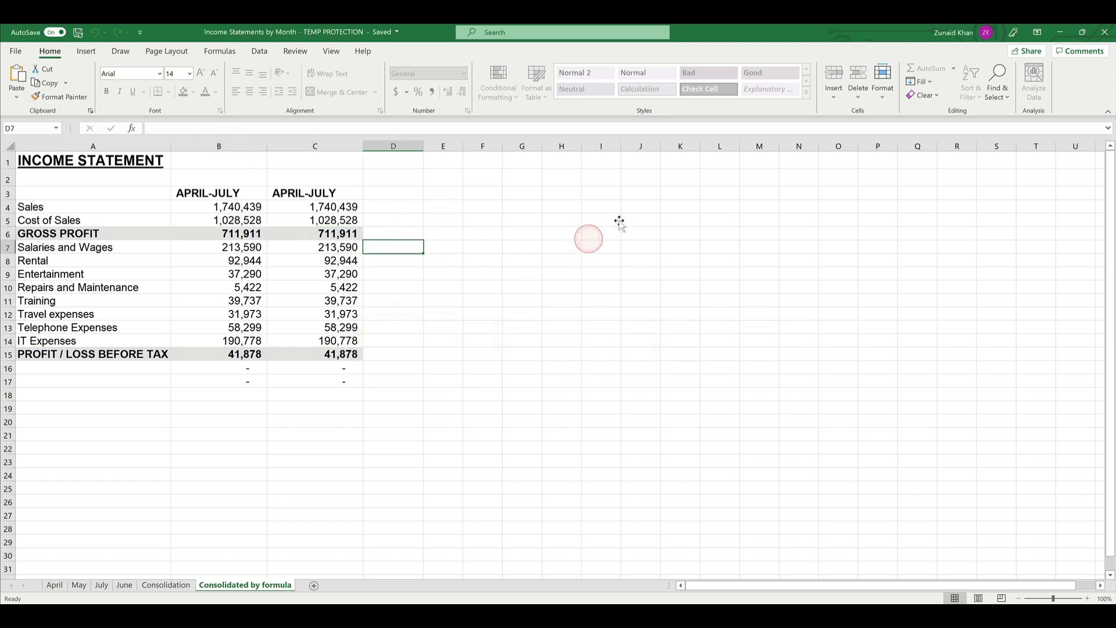
{"action": "left_click", "coordinate": [885, 77]}
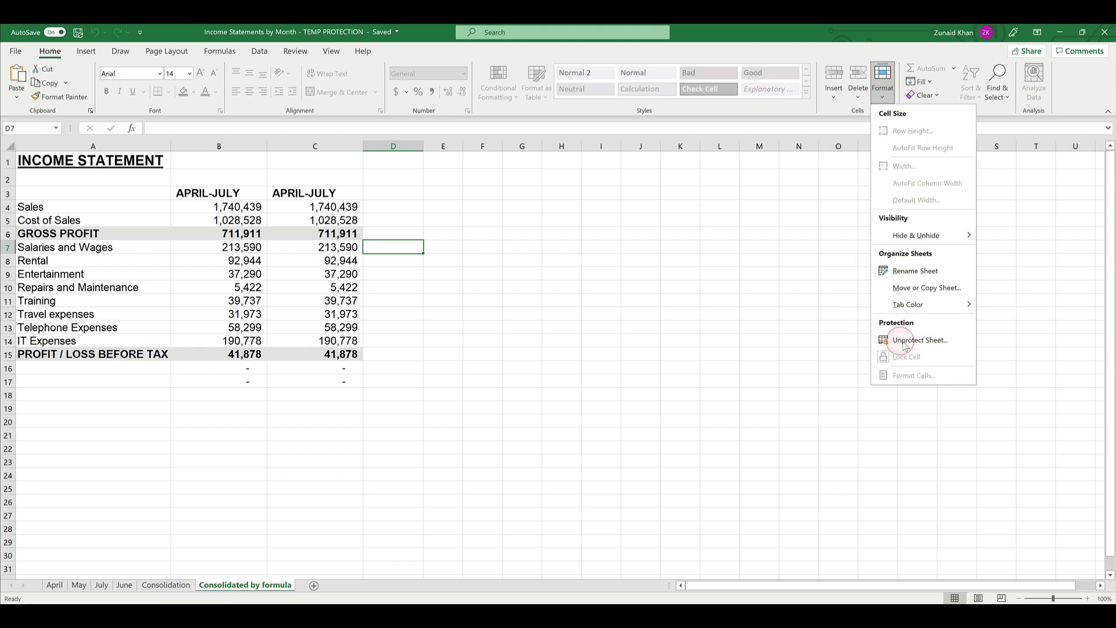
{"action": "left_click", "coordinate": [906, 343]}
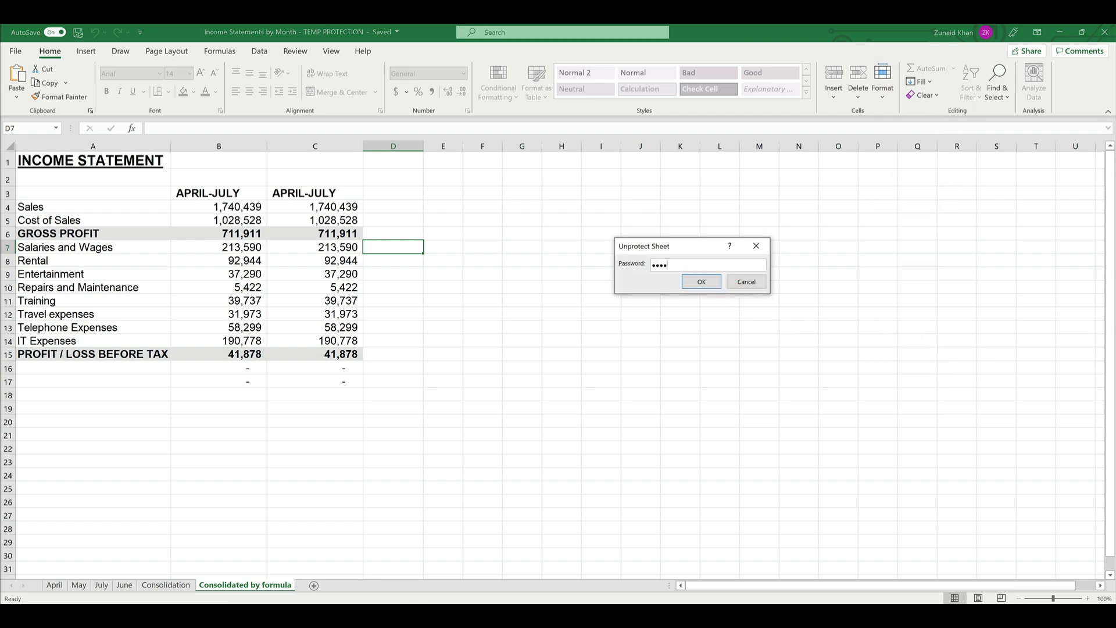
{"action": "key", "text": "Return"}
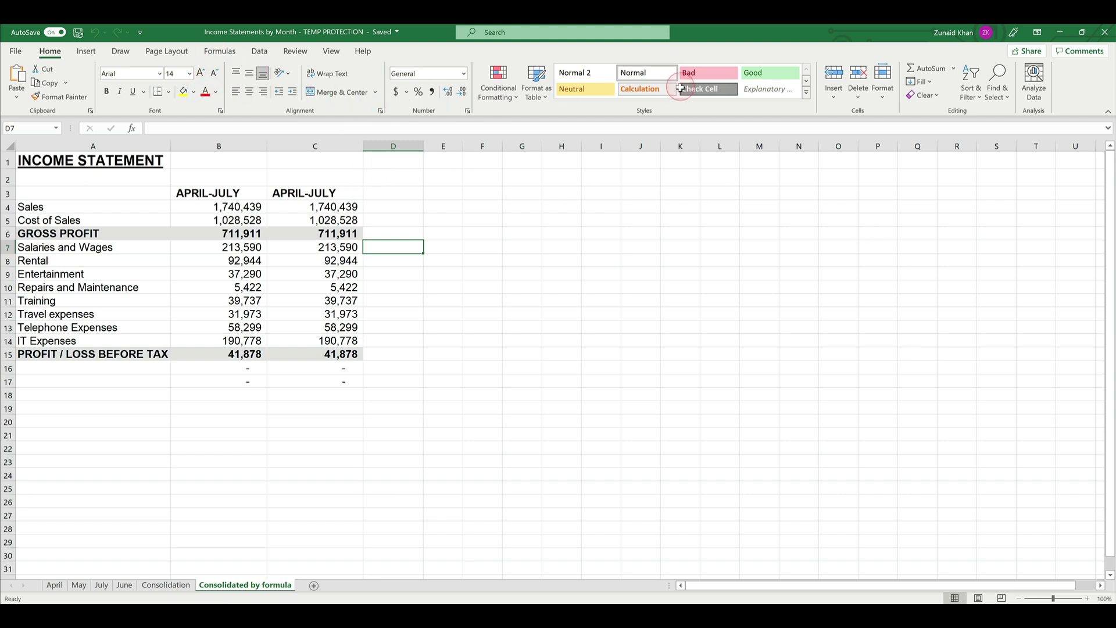
- Try entering "ytr" in D5 and opening the Sales formula in B4 for editing, discarding both edits
{"action": "left_click", "coordinate": [377, 221]}
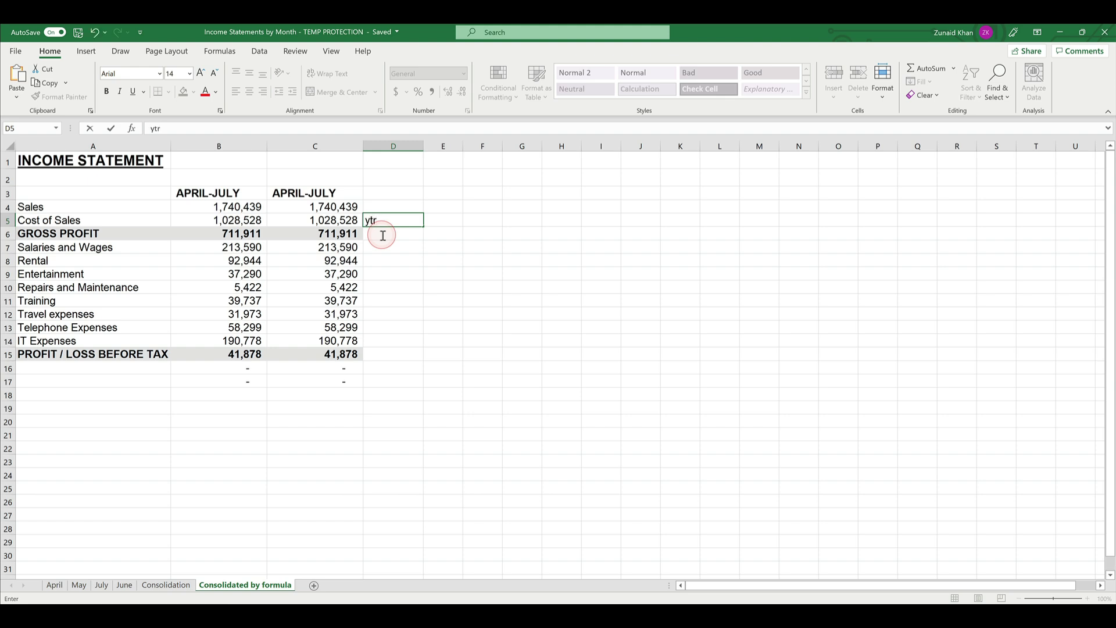
{"action": "key", "text": "Escape"}
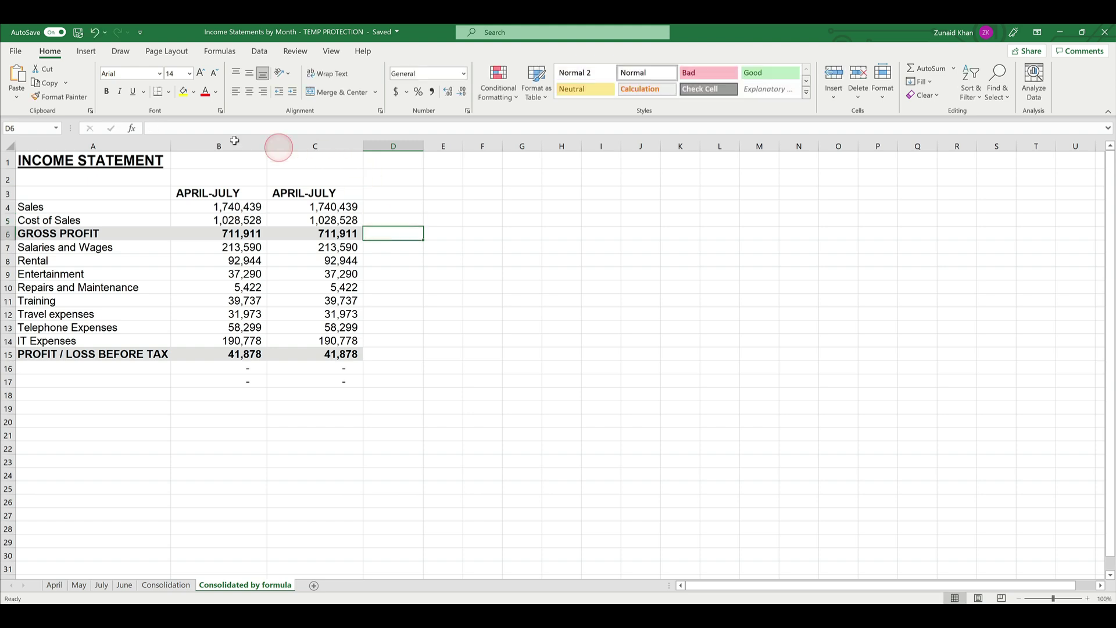
{"action": "left_click", "coordinate": [228, 207]}
{"action": "left_click", "coordinate": [250, 128]}
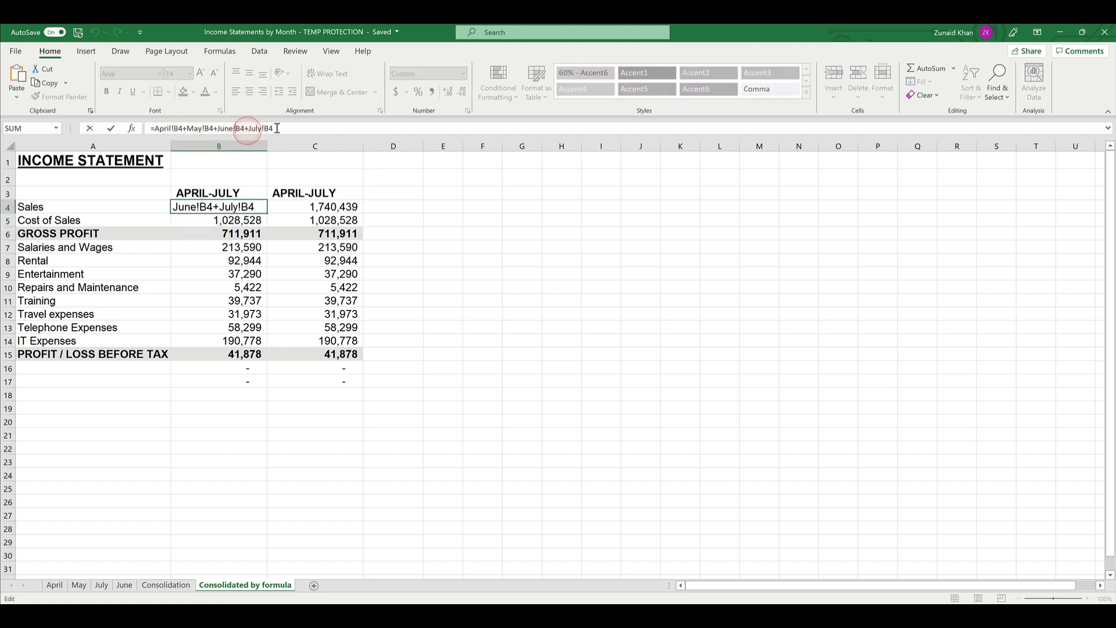
{"action": "left_click_drag", "start_coordinate": [276, 128], "coordinate": [153, 125]}
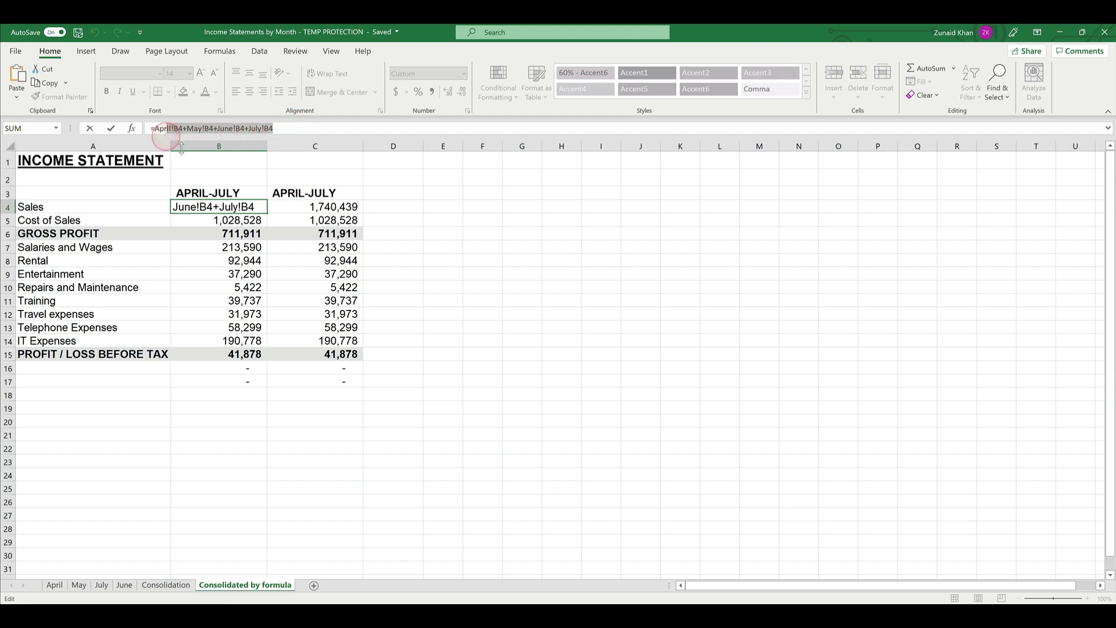
{"action": "left_click", "coordinate": [414, 205]}
{"action": "left_click", "coordinate": [411, 234]}
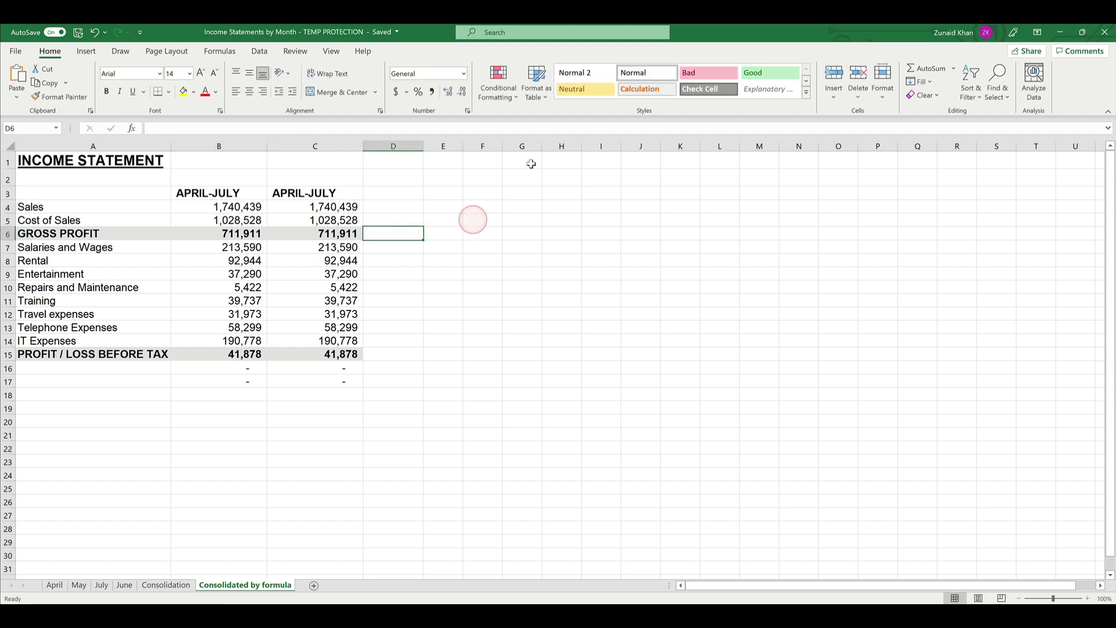
- Protect the sheet without a password, keeping selection of locked and unlocked cells allowed
{"action": "left_click", "coordinate": [413, 175]}
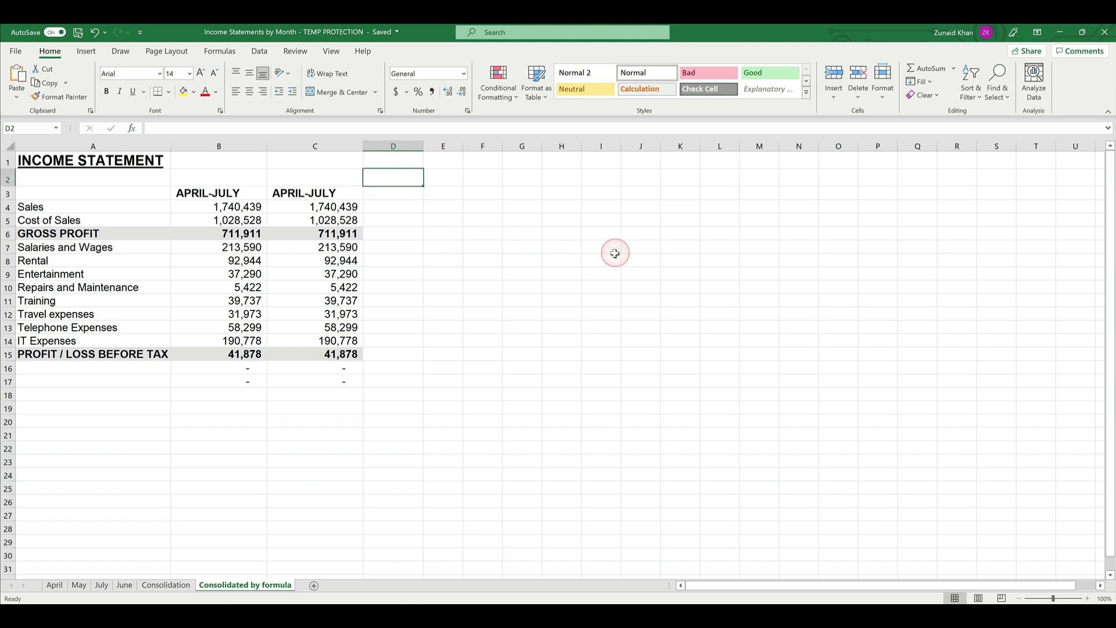
{"action": "left_click", "coordinate": [400, 206]}
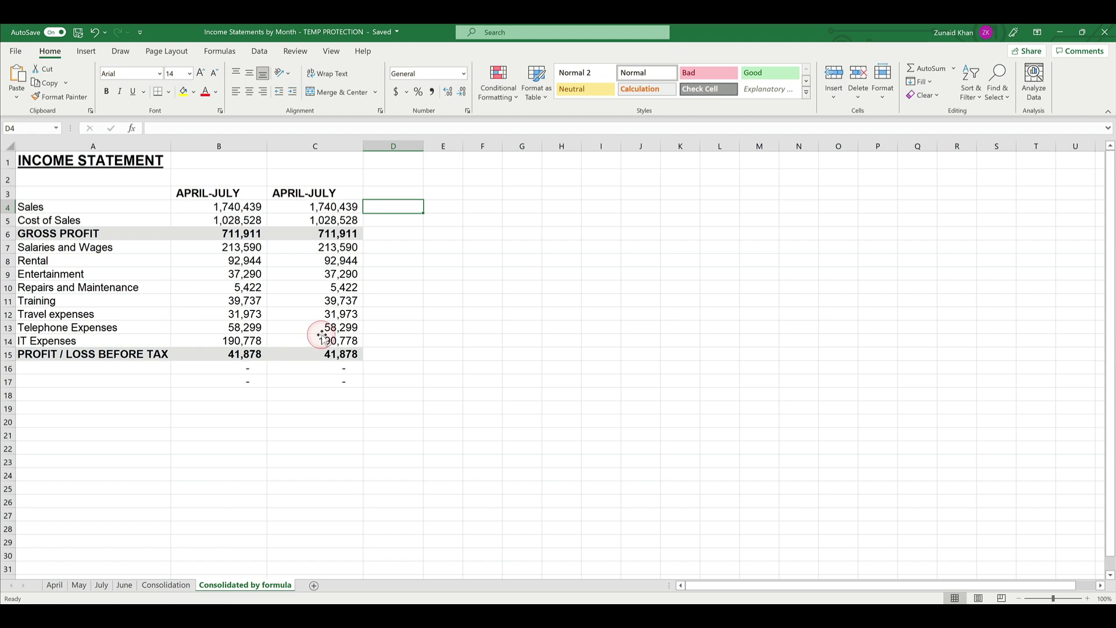
{"action": "left_click", "coordinate": [884, 94]}
{"action": "left_click", "coordinate": [918, 340]}
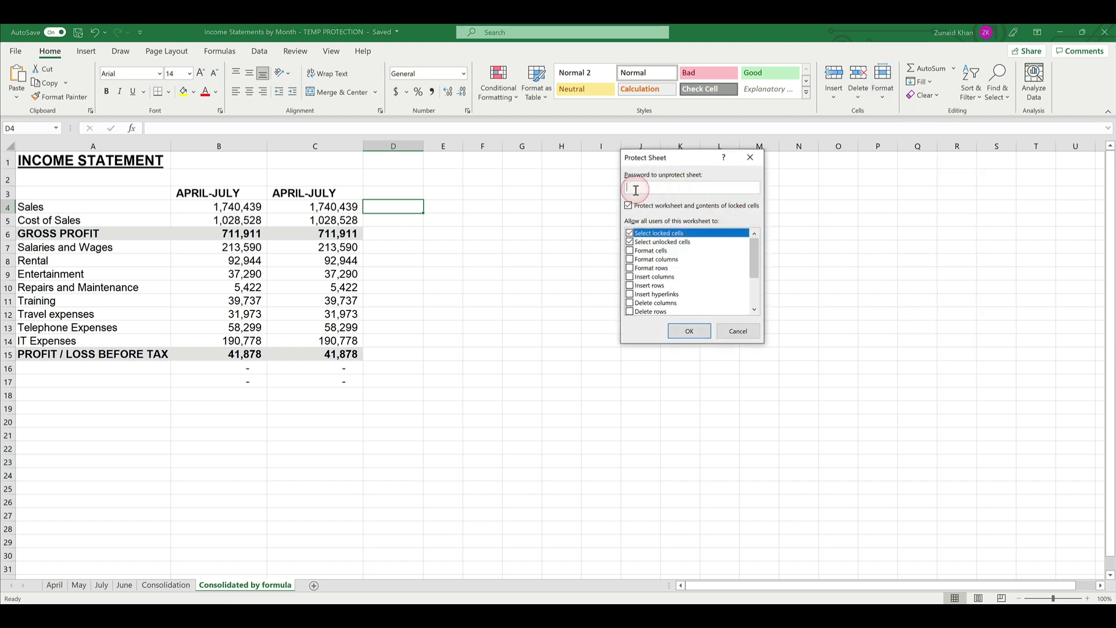
{"action": "left_click", "coordinate": [690, 331]}
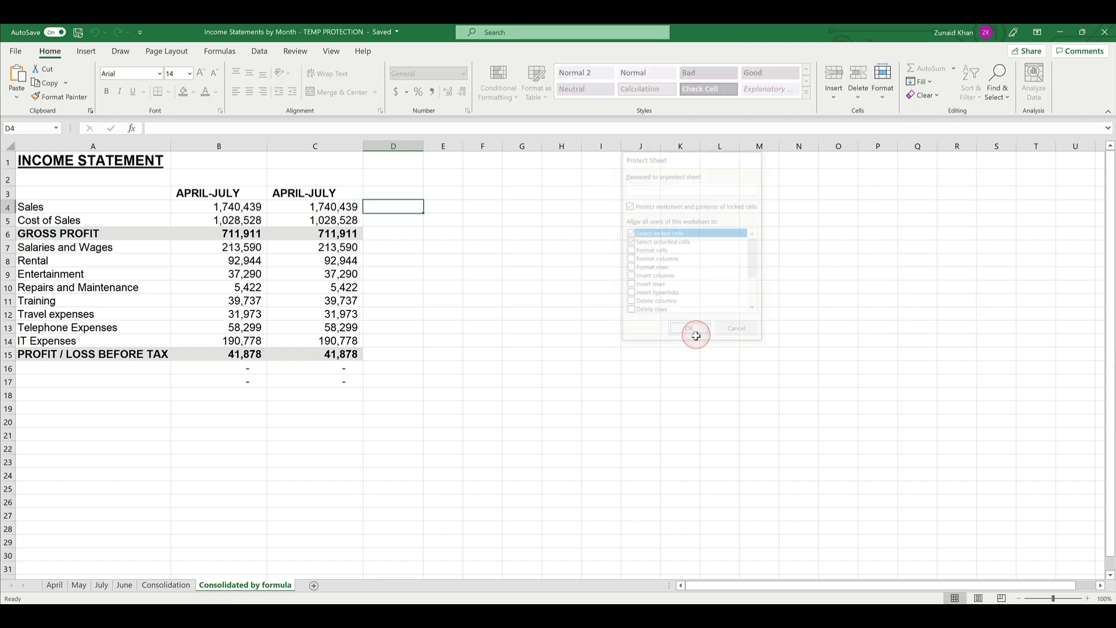
- Try to edit empty cell F6 on the protected sheet and dismiss the warning
{"action": "left_click", "coordinate": [494, 232]}
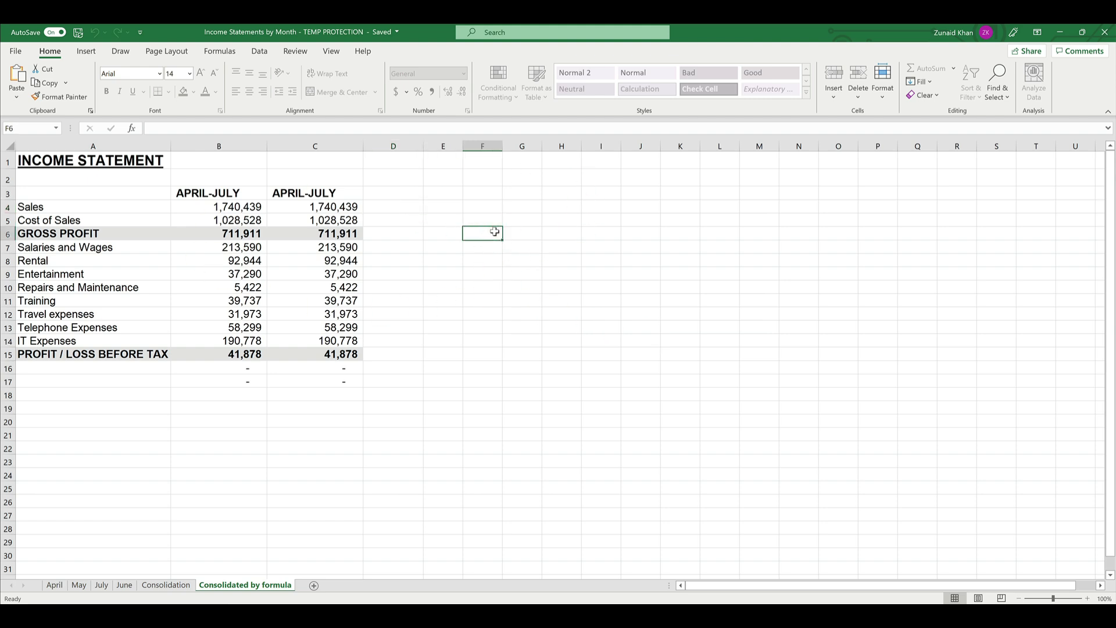
{"action": "double_click", "coordinate": [495, 232]}
{"action": "left_click", "coordinate": [560, 351]}
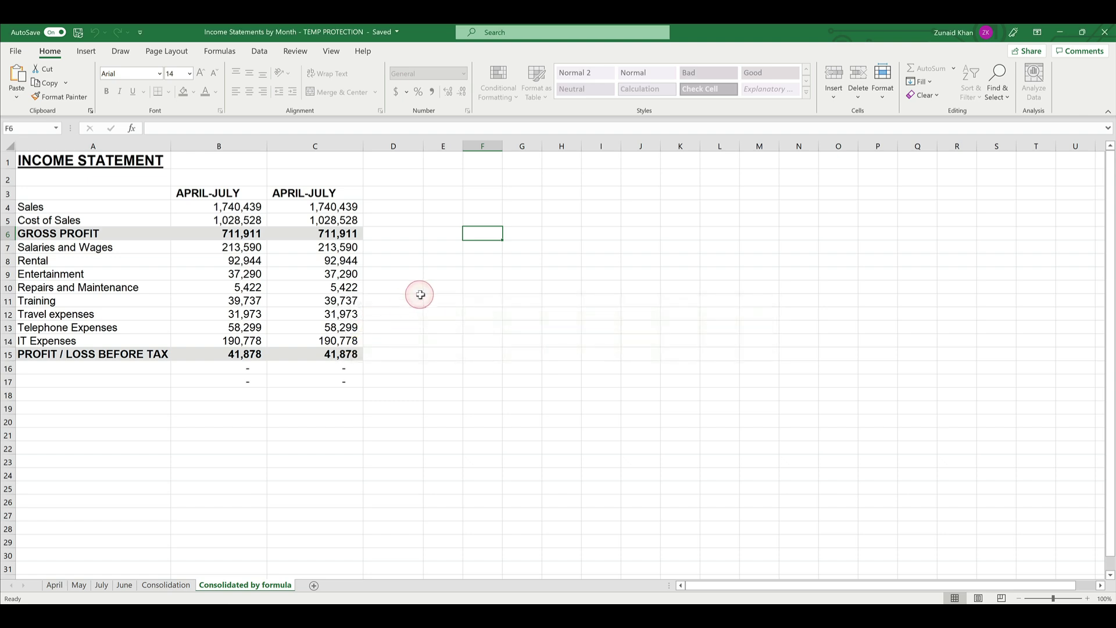
- Remove the passwordless protection from the Consolidated by formula sheet
{"action": "left_click", "coordinate": [421, 296]}
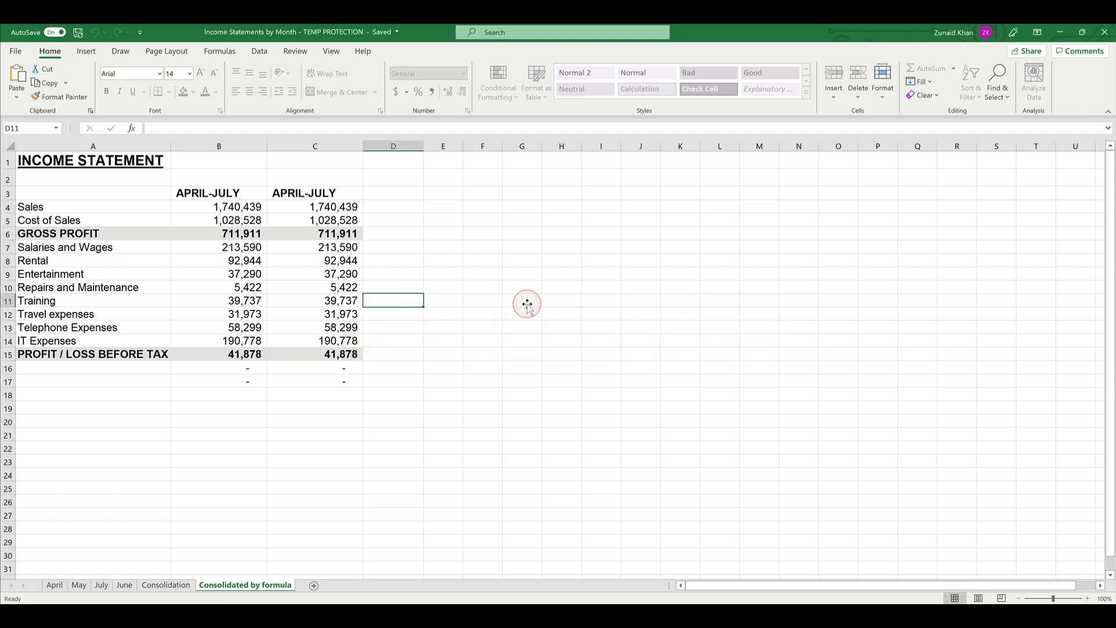
{"action": "left_click", "coordinate": [887, 84]}
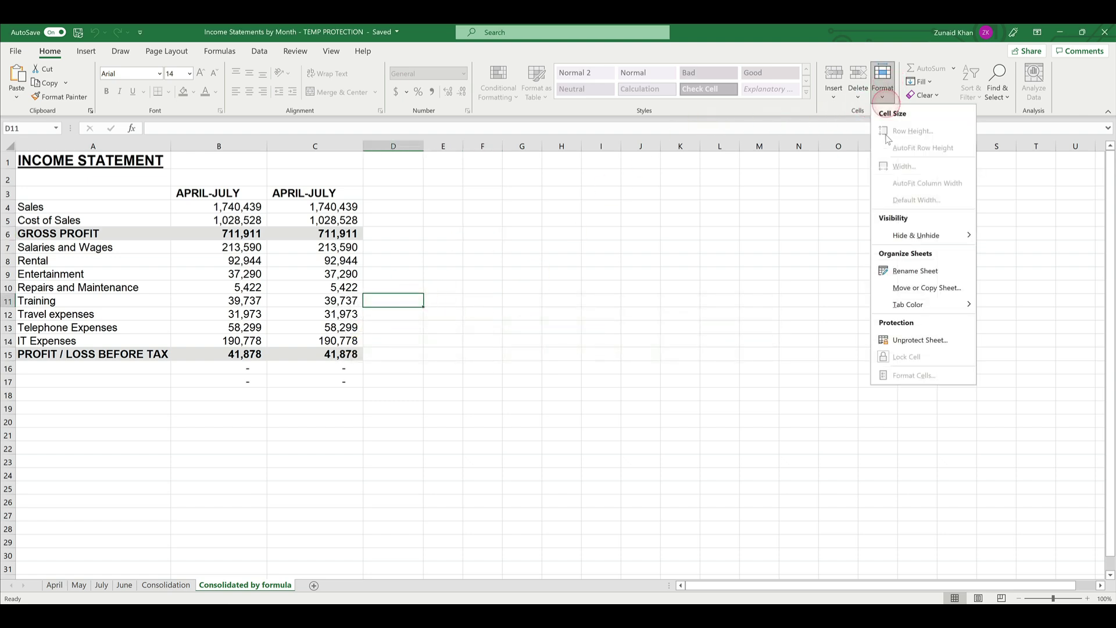
{"action": "left_click", "coordinate": [905, 345]}
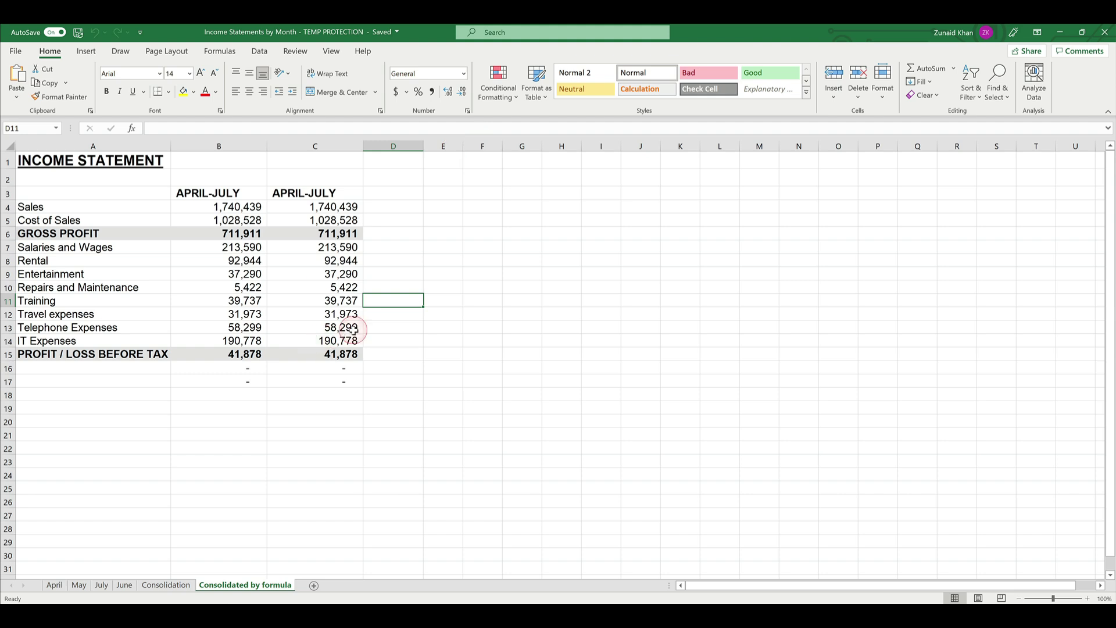
- Protect the sheet without a password, disallowing selection of both locked and unlocked cells
{"action": "left_click", "coordinate": [436, 208]}
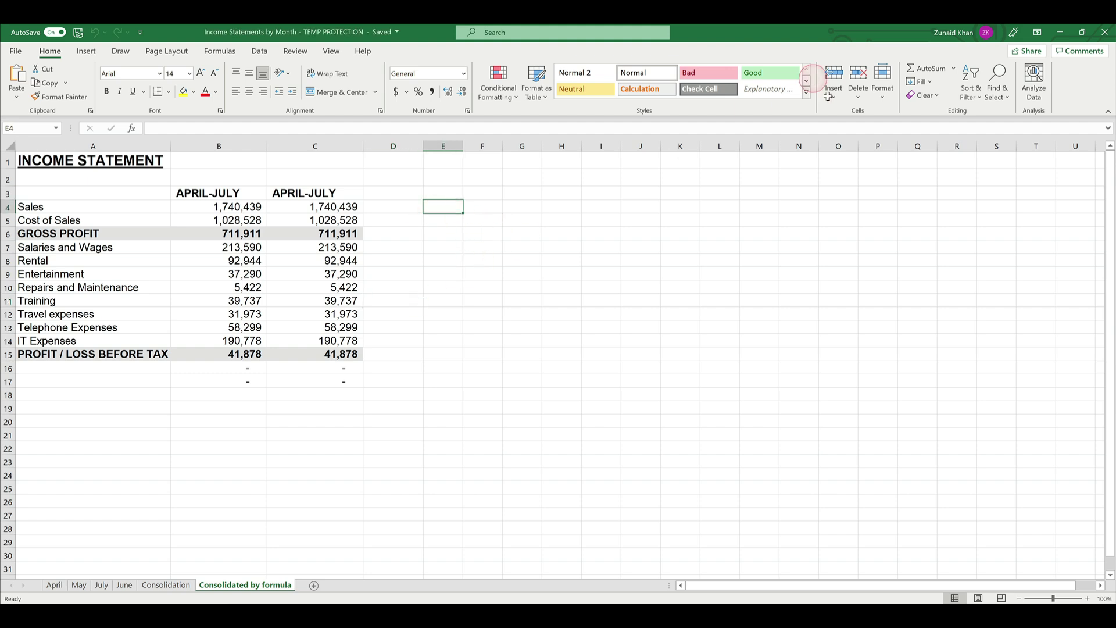
{"action": "left_click", "coordinate": [882, 88]}
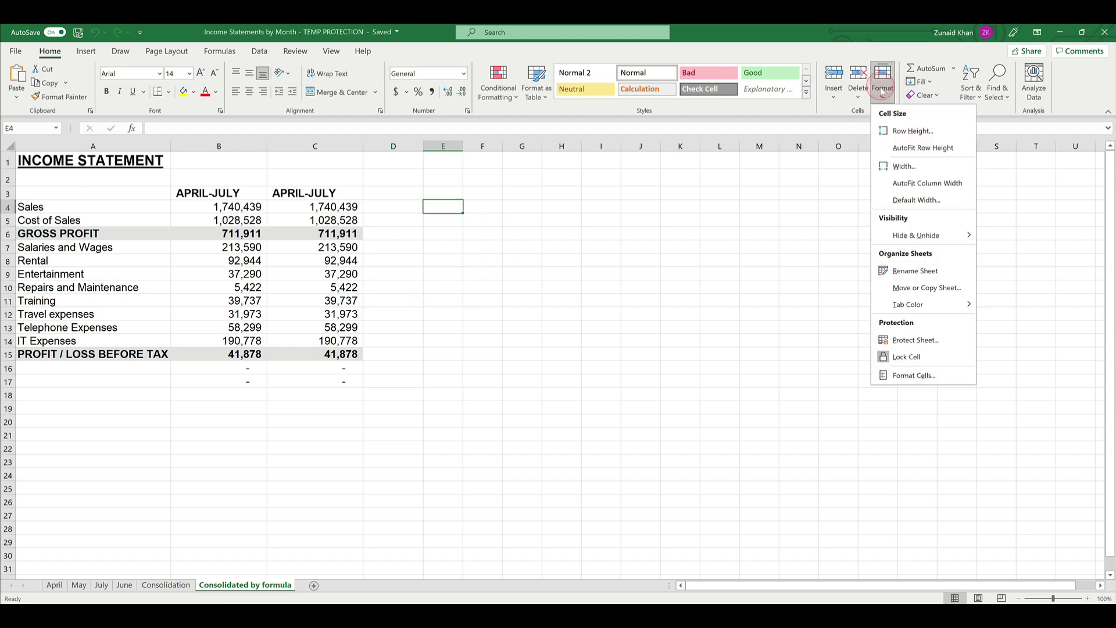
{"action": "left_click", "coordinate": [918, 341]}
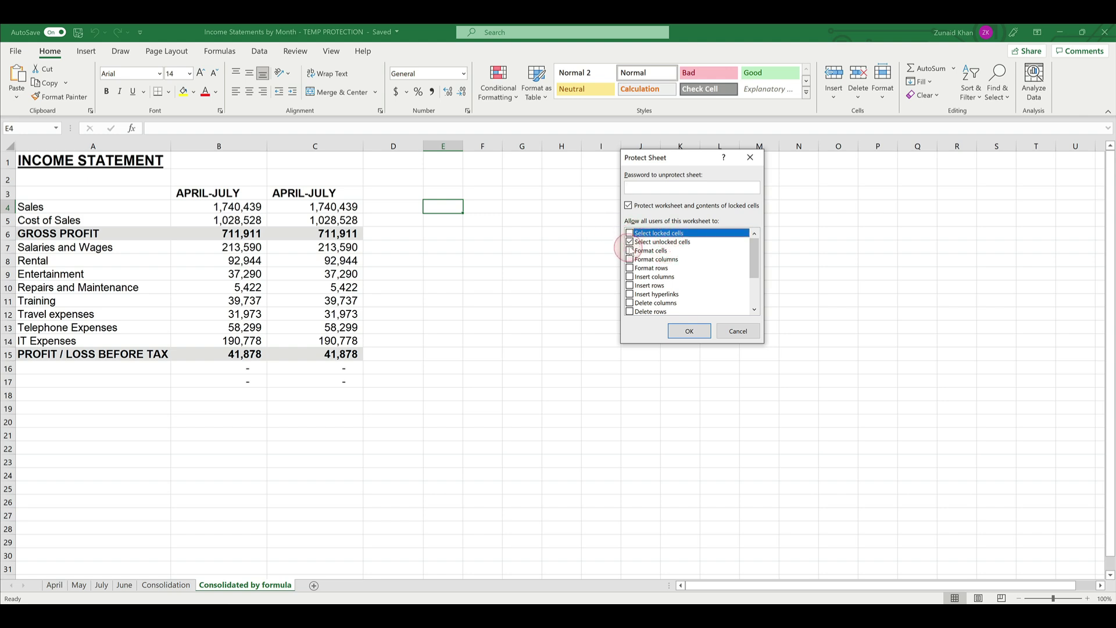
{"action": "left_click", "coordinate": [630, 243]}
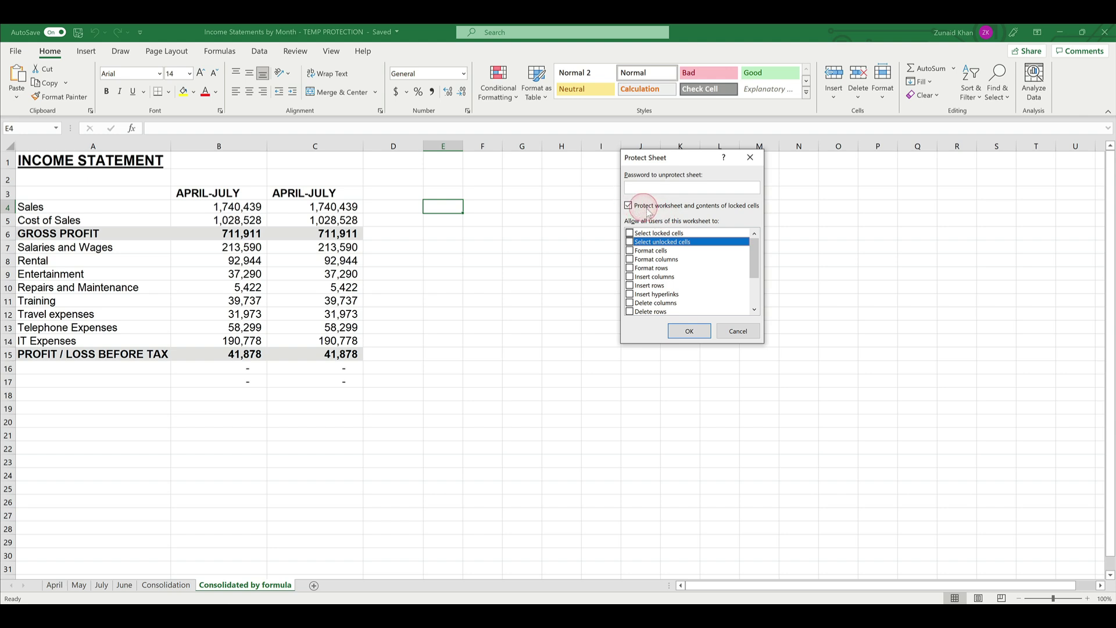
{"action": "left_click", "coordinate": [685, 331]}
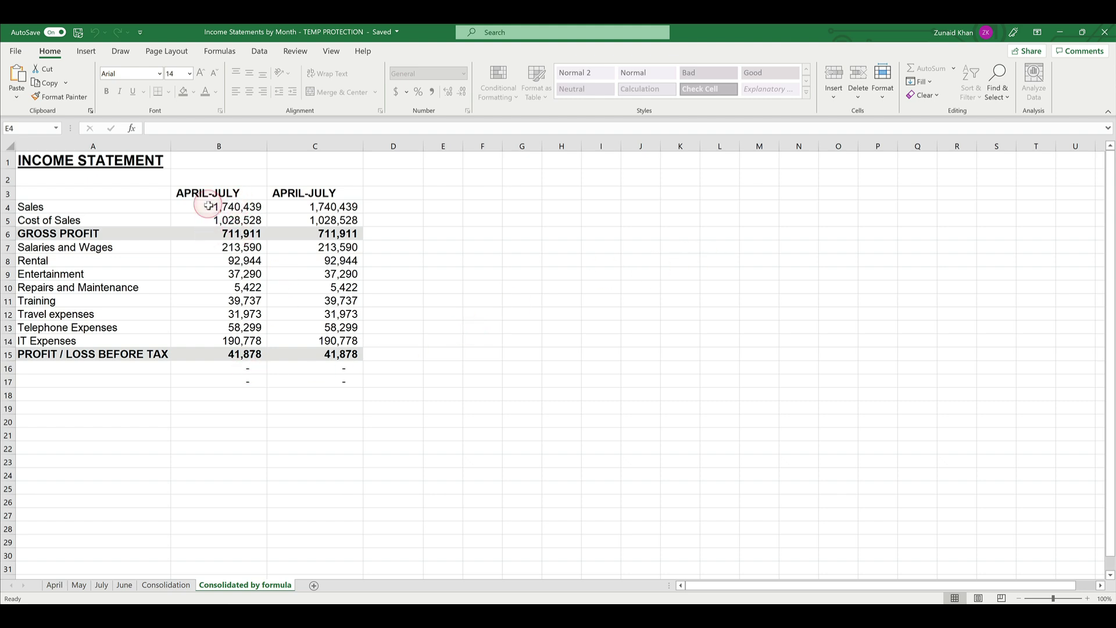
- Try to edit the contents of cell E4 while cell selection is disabled, and dismiss the protected-sheet warning
{"action": "left_click", "coordinate": [147, 132]}
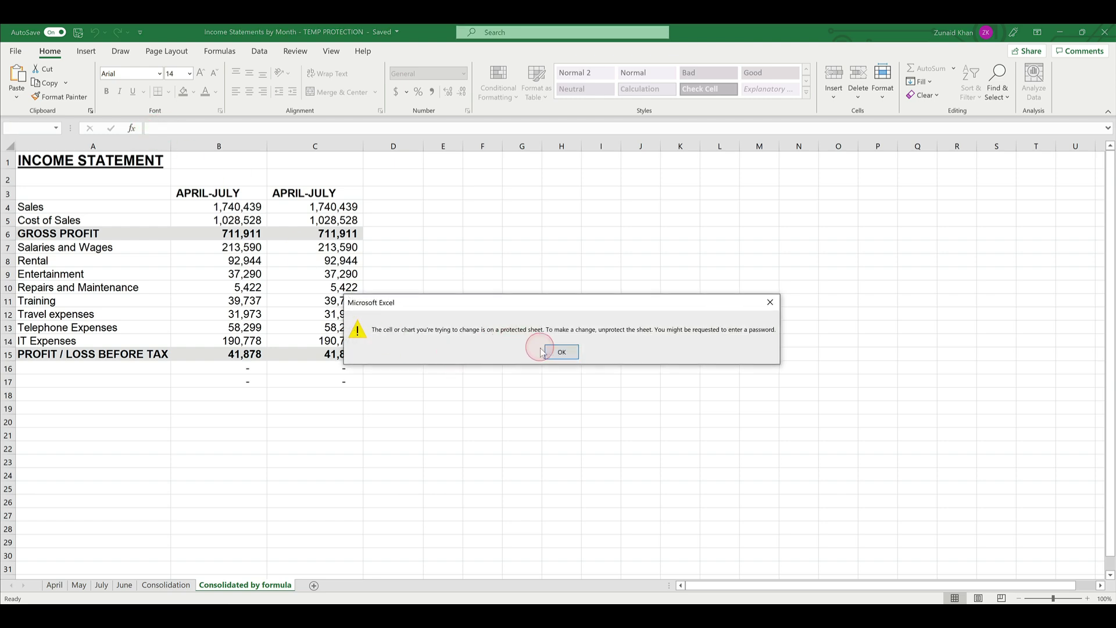
{"action": "left_click", "coordinate": [560, 352]}
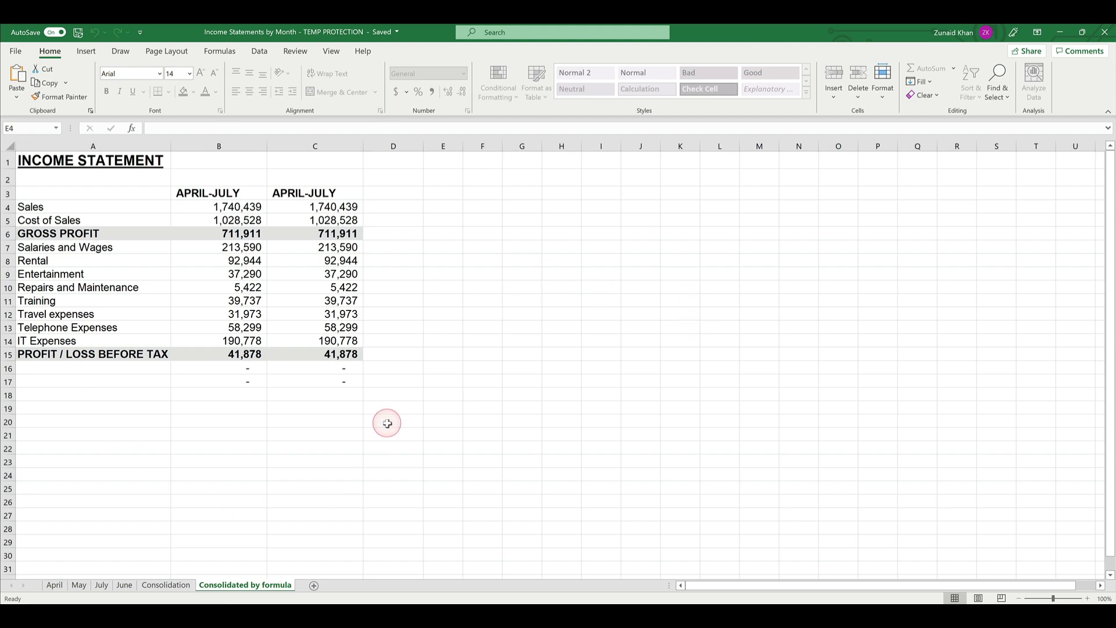
{"action": "scroll", "coordinate": [387, 423], "scroll_direction": "down", "scroll_amount": 1}
{"action": "scroll", "coordinate": [387, 423], "scroll_direction": "up", "scroll_amount": 1}
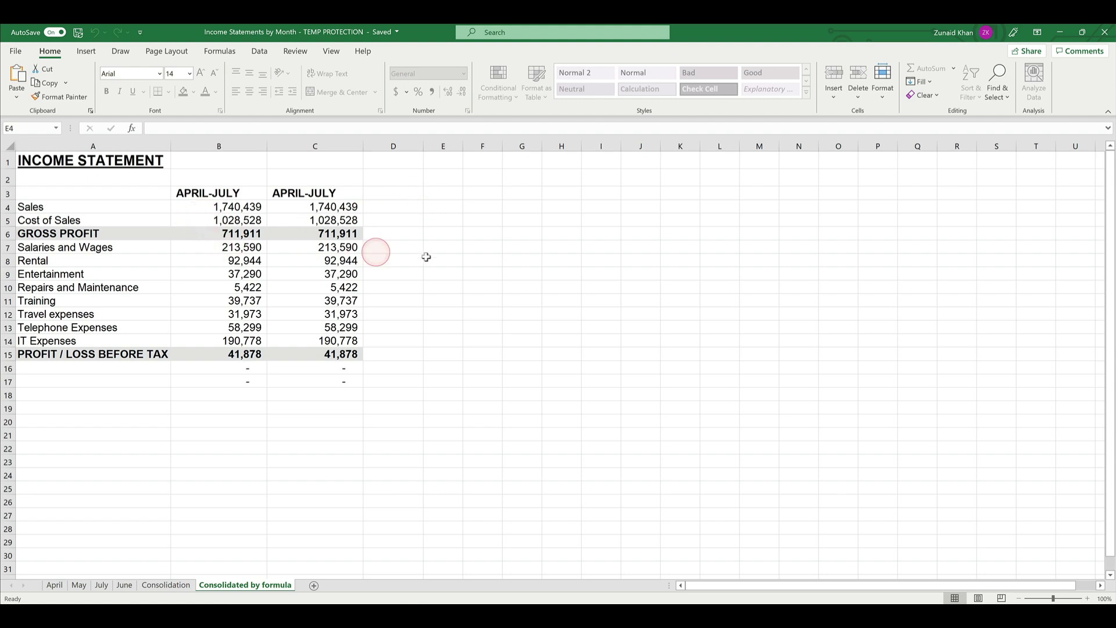
- Unprotect the income statement sheet again and select cell D2
{"action": "left_click", "coordinate": [883, 84]}
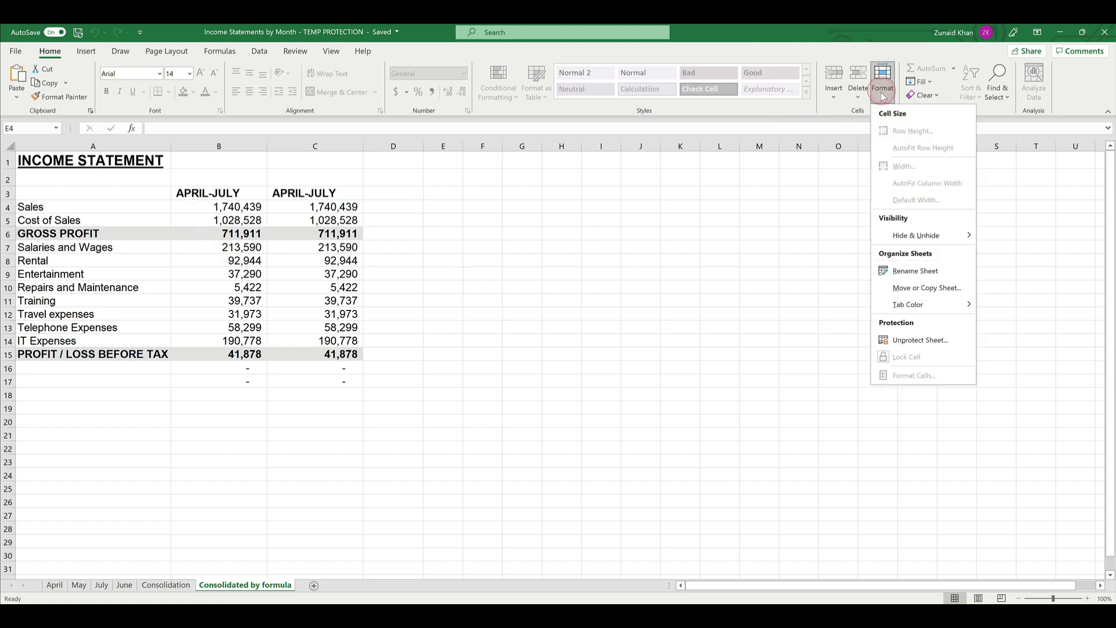
{"action": "left_click", "coordinate": [910, 341]}
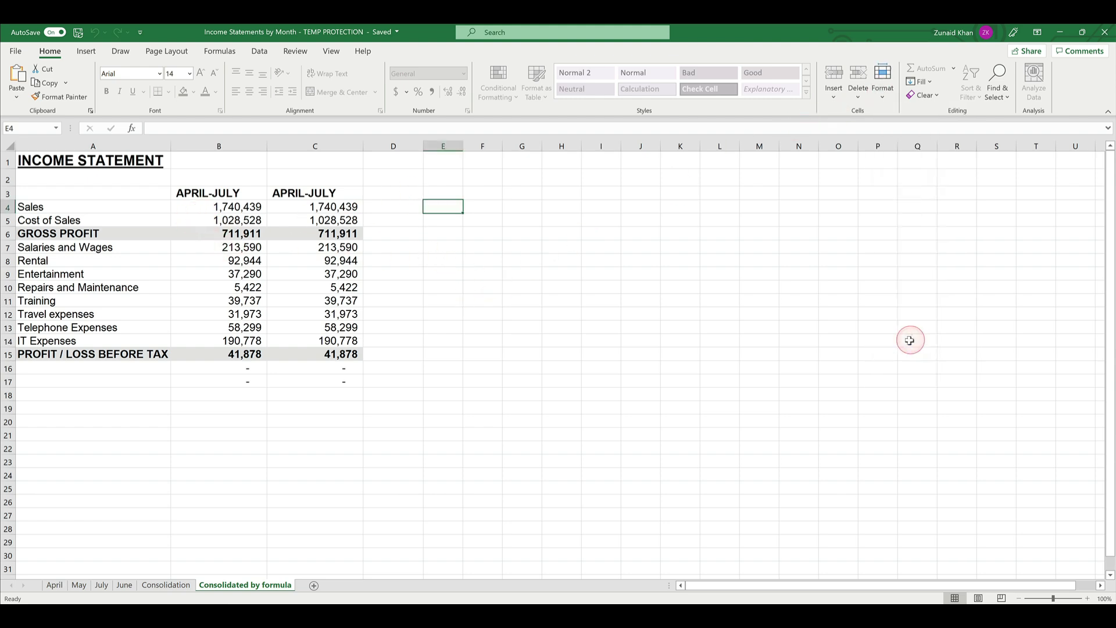
{"action": "left_click", "coordinate": [368, 180]}
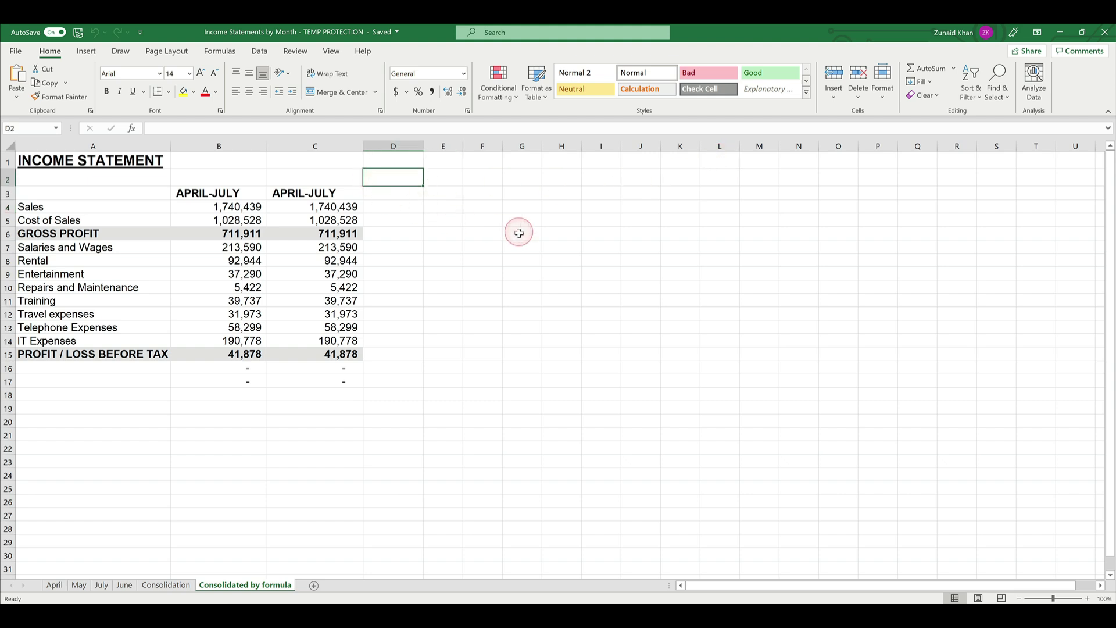